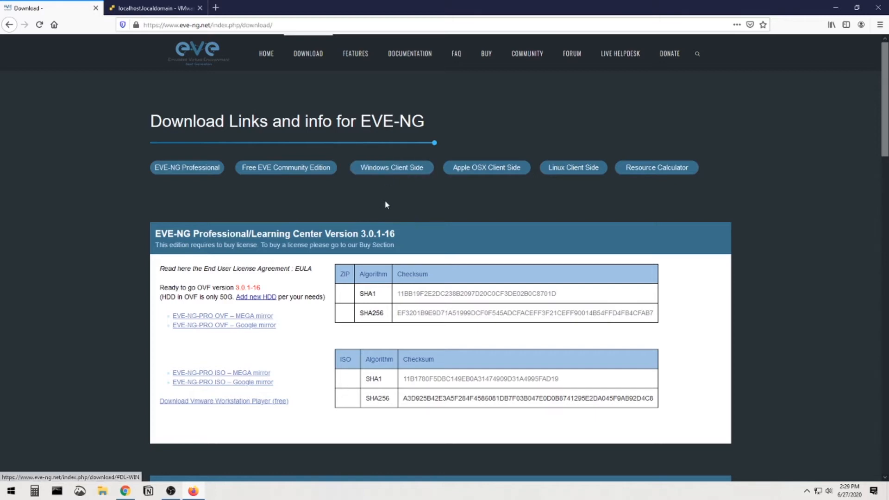
# Jump to the Free EVE Community Edition download links, then minimize the browser to the desktop.
pyautogui.click(306, 169)
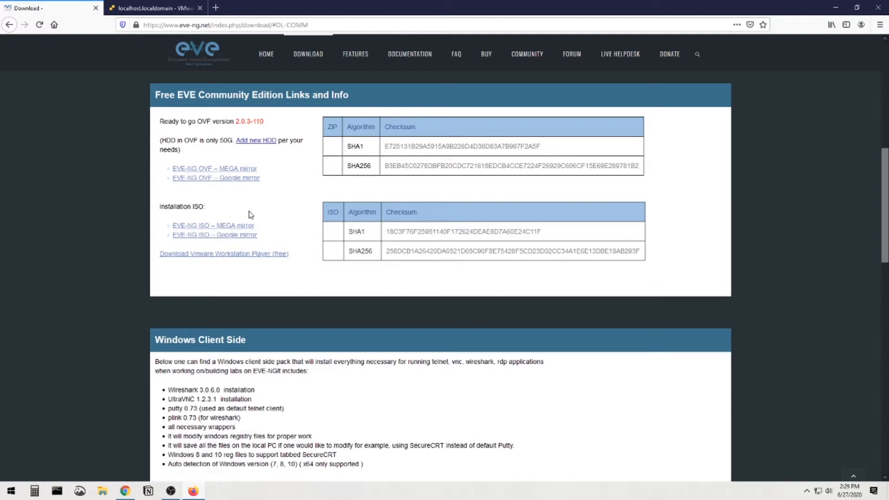
pyautogui.click(831, 7)
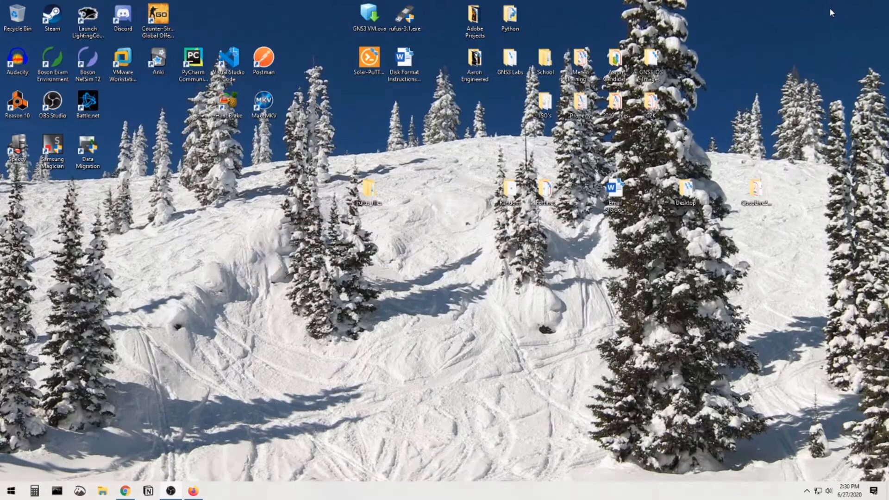
# Locate the 838 MB EVE-20171007.iso in the desktop ISO's folder, then return to Firefox.
pyautogui.doubleClick(544, 105)
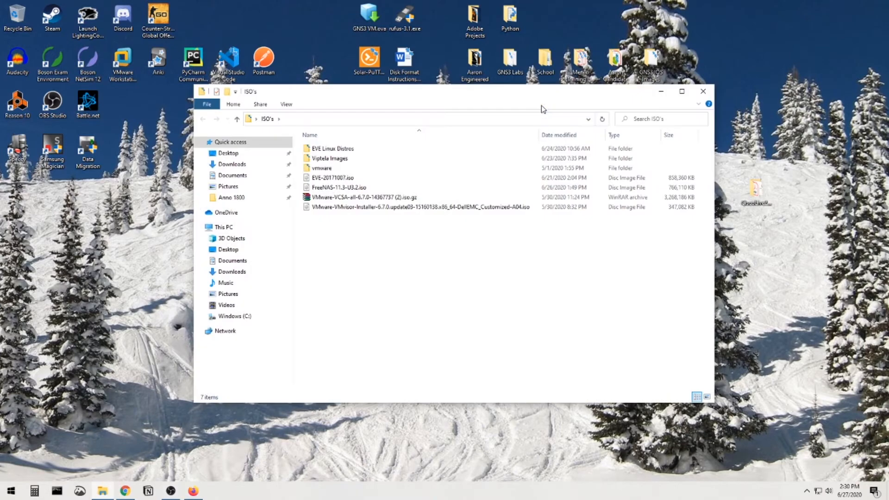
pyautogui.click(340, 181)
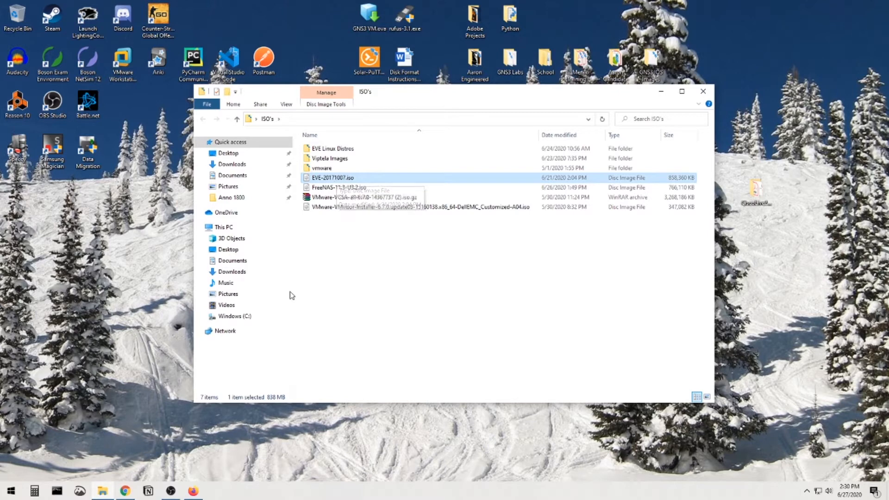
pyautogui.click(194, 491)
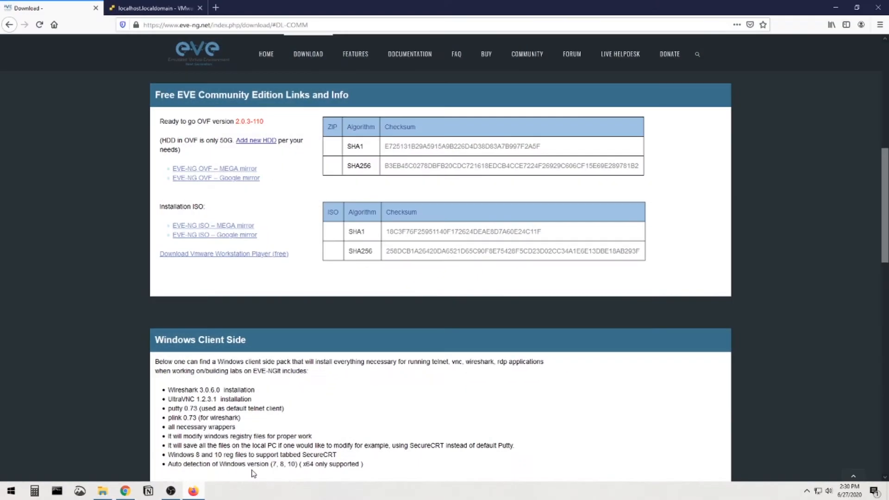
# Check the ESXi host summary's storage figures, then list the host's VMs, showing Eve-NG Pro.
pyautogui.click(160, 9)
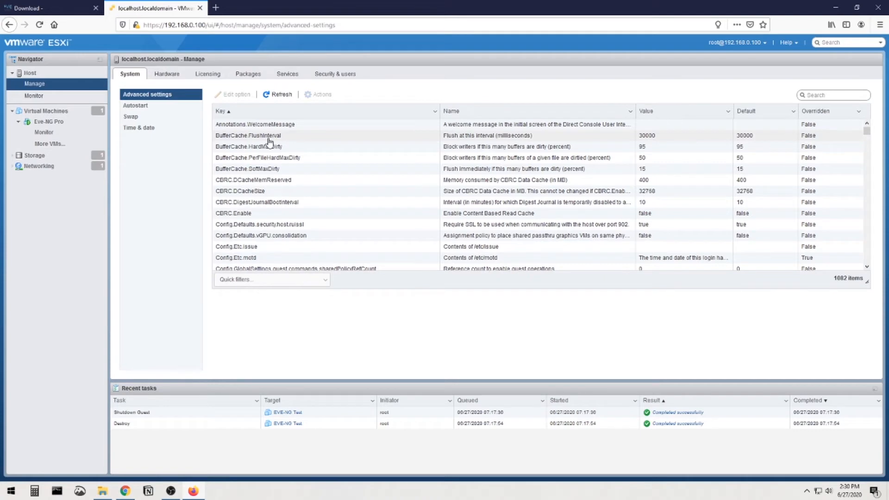
pyautogui.click(30, 73)
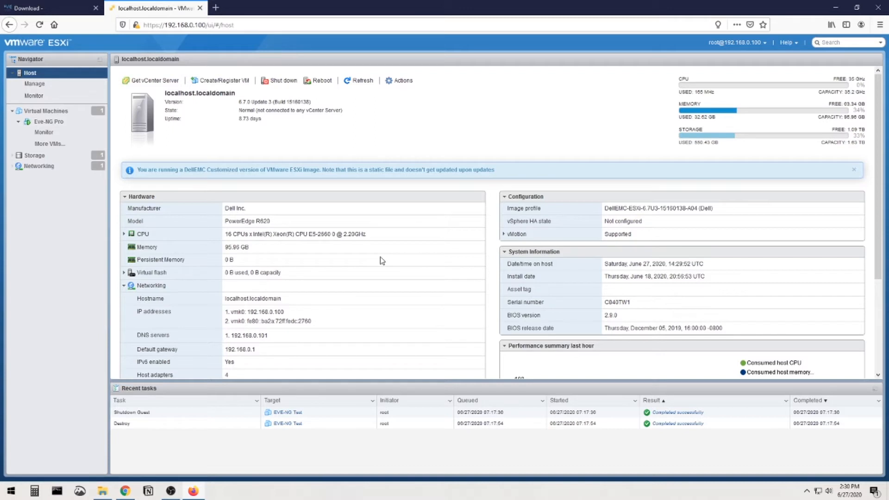
pyautogui.moveTo(681, 143); pyautogui.dragTo(704, 143)
pyautogui.click(710, 144)
pyautogui.moveTo(678, 143); pyautogui.dragTo(688, 144)
pyautogui.click(687, 145)
pyautogui.click(49, 122)
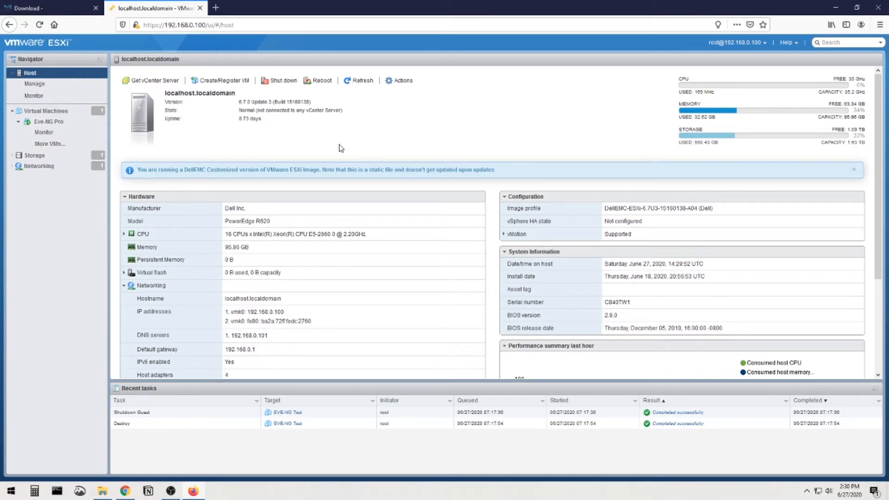
pyautogui.click(43, 113)
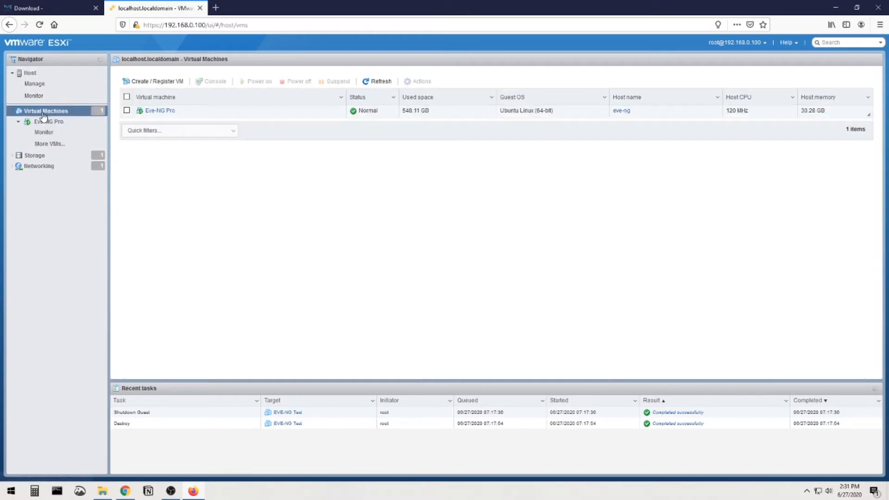
# Start creating a new virtual machine from scratch and name it 'EVE - Comm'.
pyautogui.click(150, 82)
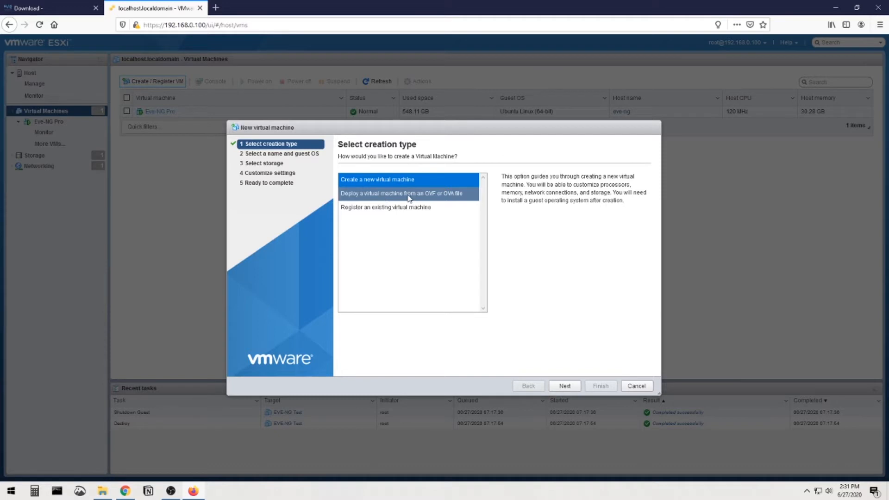
pyautogui.click(421, 180)
pyautogui.click(559, 386)
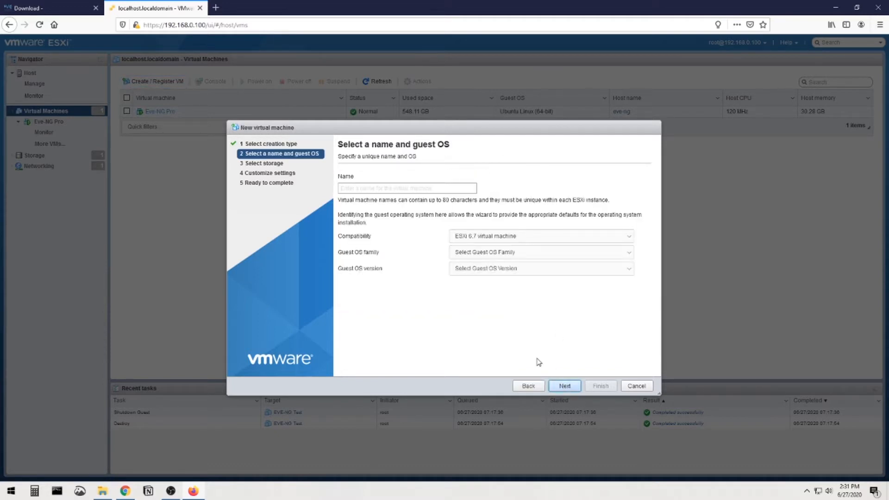
pyautogui.write('EVe')
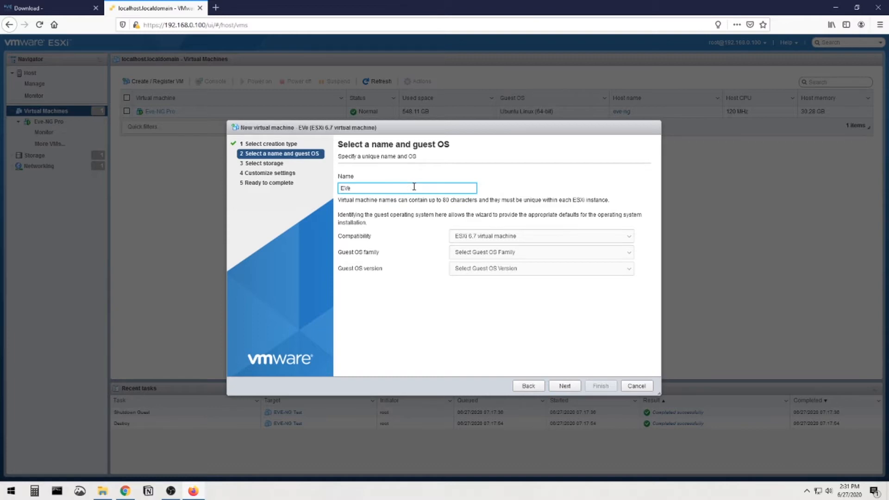
pyautogui.press('BackSpace')
pyautogui.write('E =')
pyautogui.press('BackSpace')
pyautogui.write('- Comm')
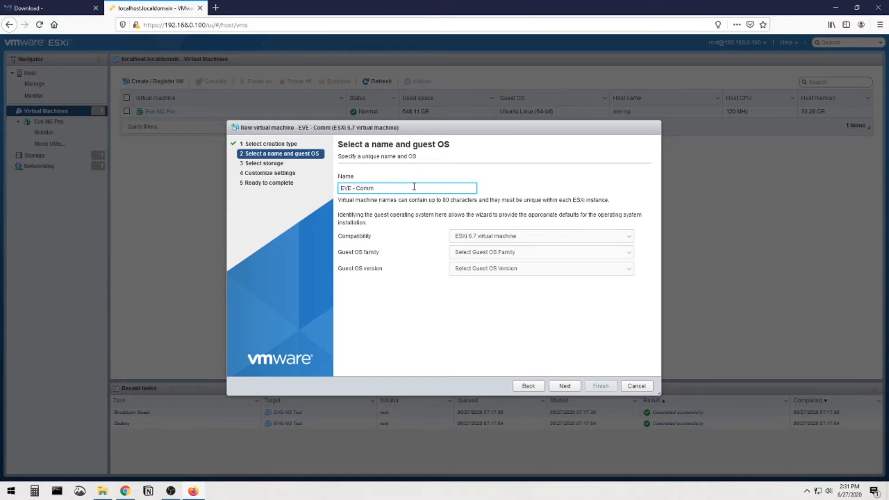
# Set the guest OS to Linux, Ubuntu Linux (64-bit), and continue to storage.
pyautogui.click(513, 254)
pyautogui.click(484, 275)
pyautogui.click(485, 269)
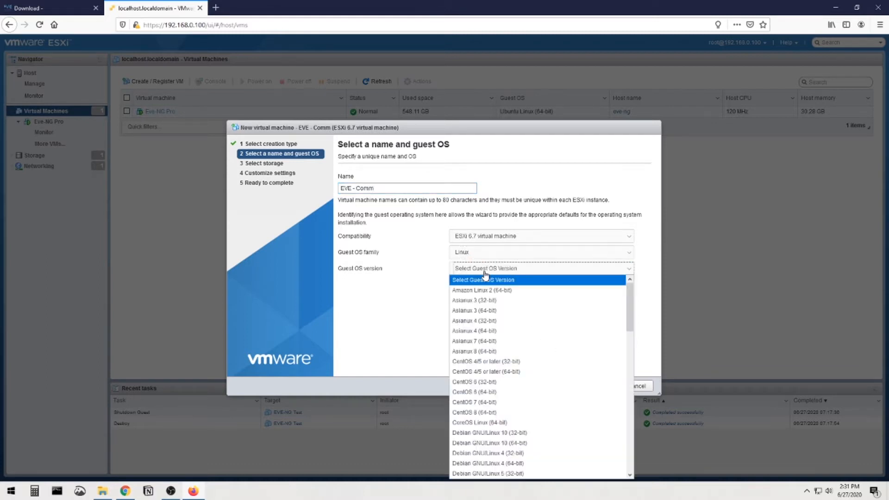
pyautogui.scroll(-5, 509, 333)
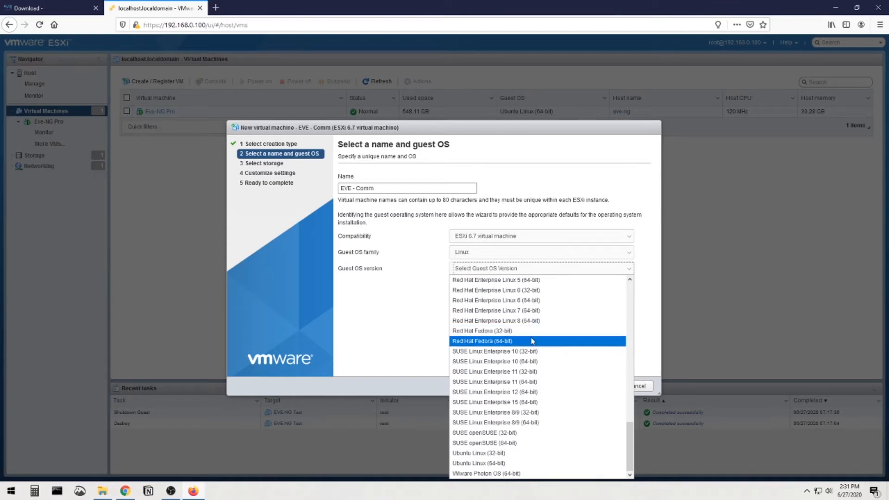
pyautogui.click(528, 464)
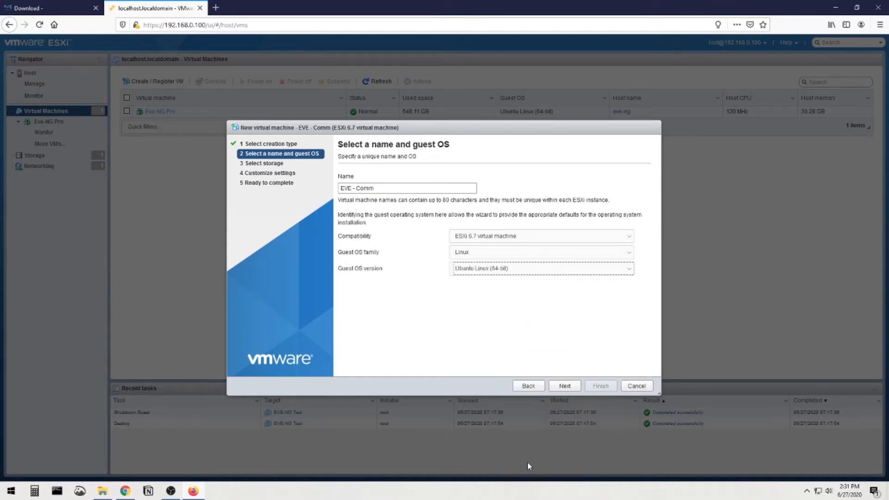
pyautogui.click(566, 386)
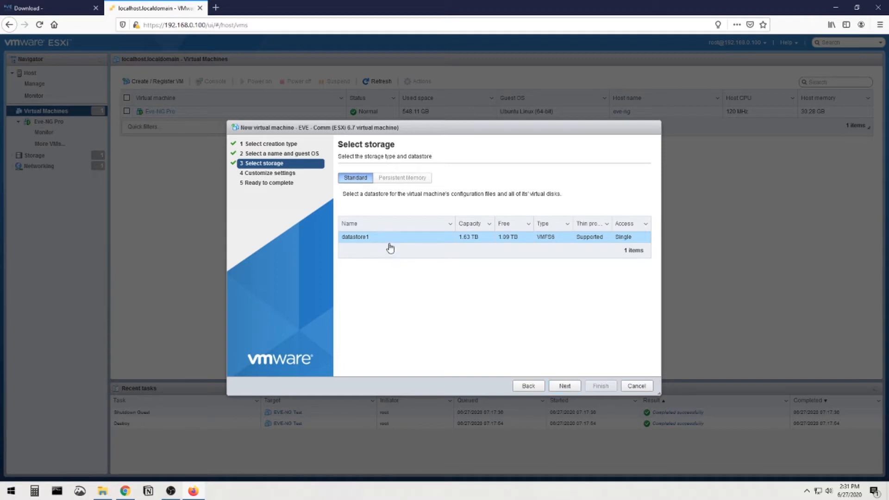
# Keep datastore1 and inspect the virtual hardware list, including disk options and the 1024 memory value.
pyautogui.click(557, 386)
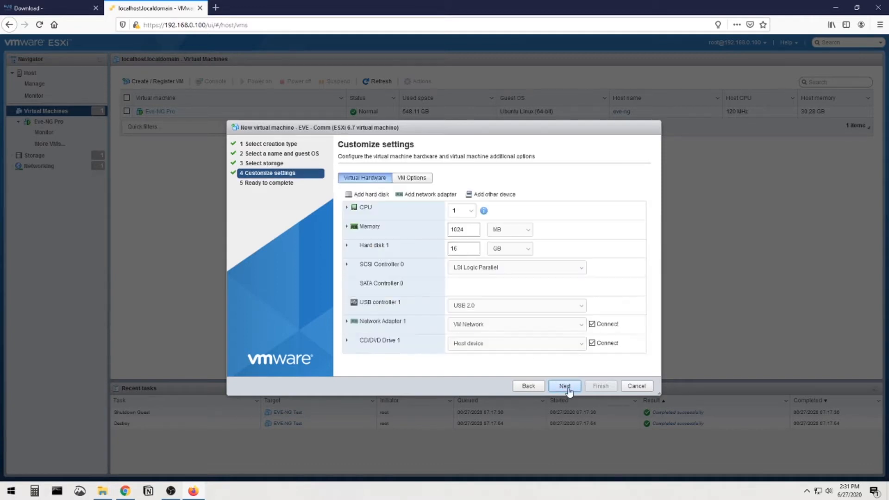
pyautogui.scroll(-1, 535, 334)
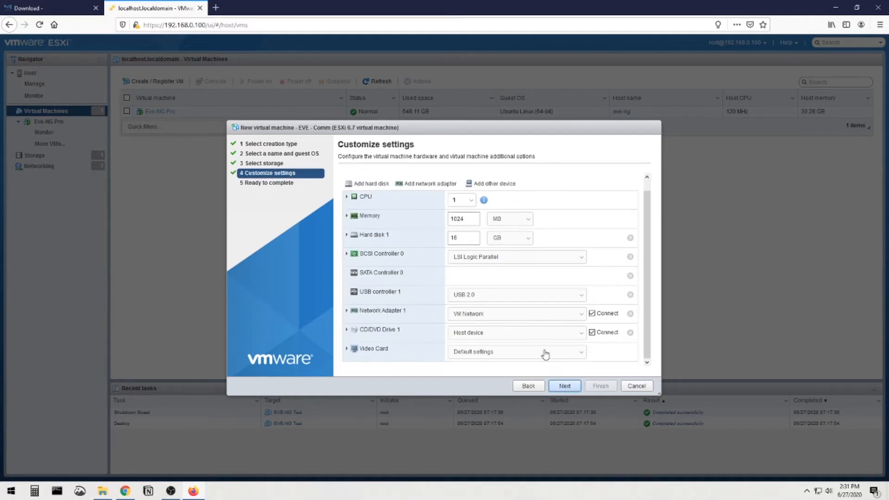
pyautogui.scroll(1, 508, 324)
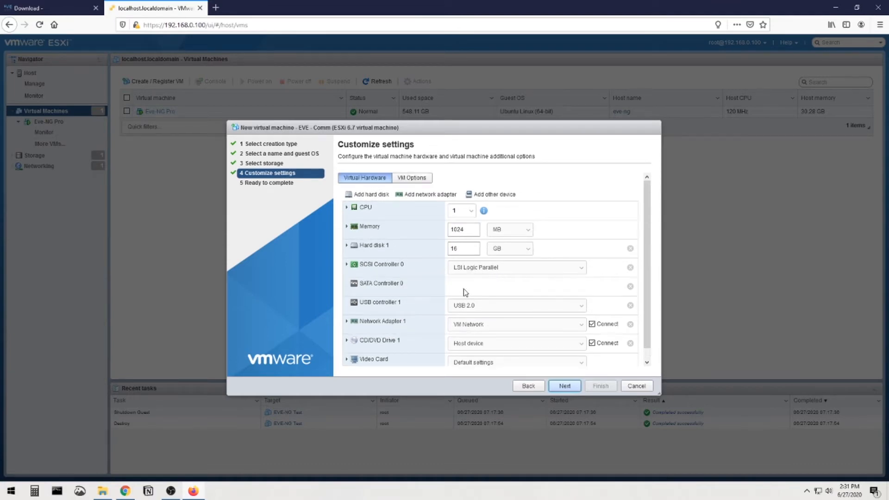
pyautogui.scroll(-1, 445, 291)
pyautogui.scroll(1, 451, 278)
pyautogui.click(370, 197)
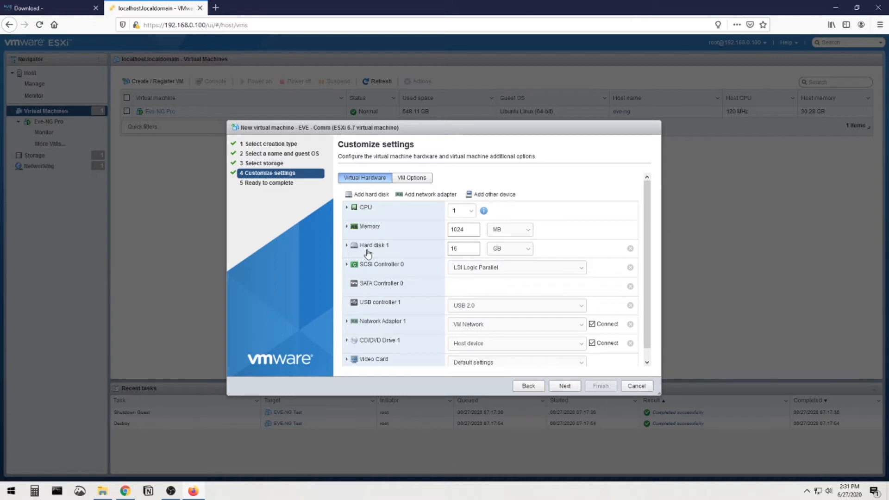
pyautogui.doubleClick(472, 230)
pyautogui.click(472, 229)
# Expand Hard disk 1 and change its size, entering 50 GB.
pyautogui.click(373, 246)
pyautogui.click(372, 249)
pyautogui.click(364, 248)
pyautogui.moveTo(474, 266); pyautogui.dragTo(444, 252)
pyautogui.click(348, 246)
pyautogui.write('50')
pyautogui.scroll(-1, 650, 216)
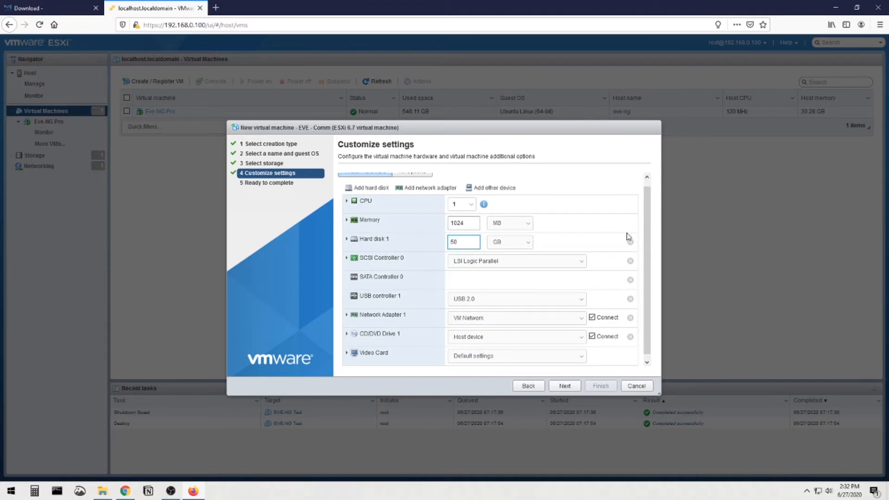
pyautogui.scroll(1, 651, 242)
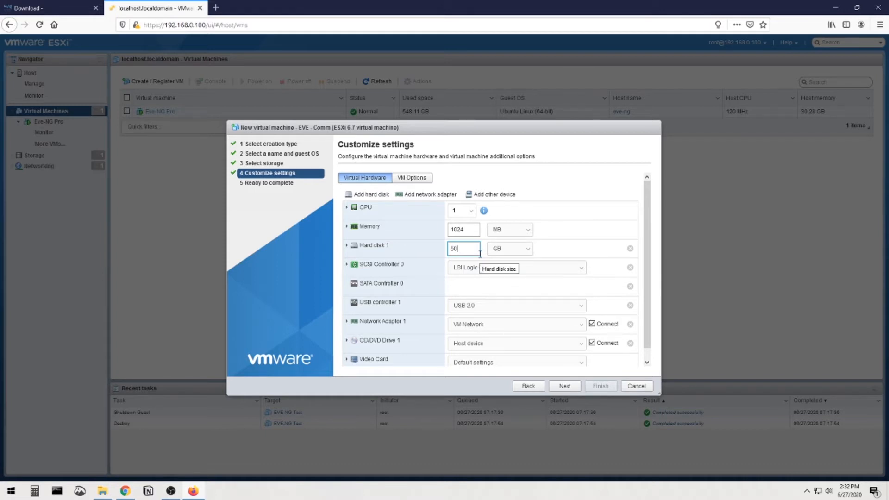
pyautogui.moveTo(470, 249); pyautogui.dragTo(448, 249)
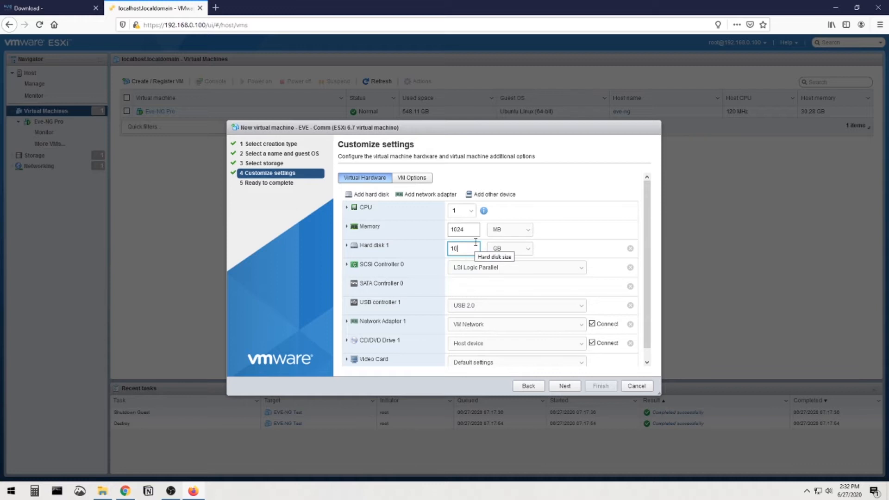
pyautogui.scroll(-1, 647, 262)
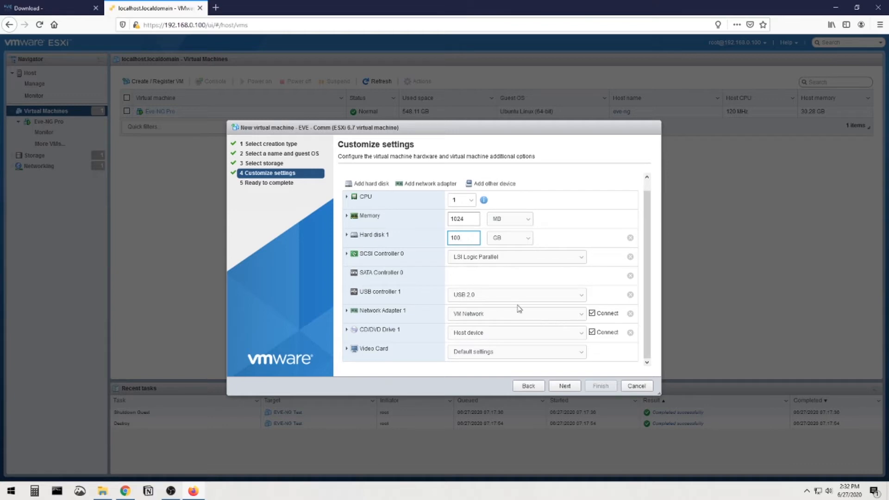
pyautogui.scroll(1, 411, 308)
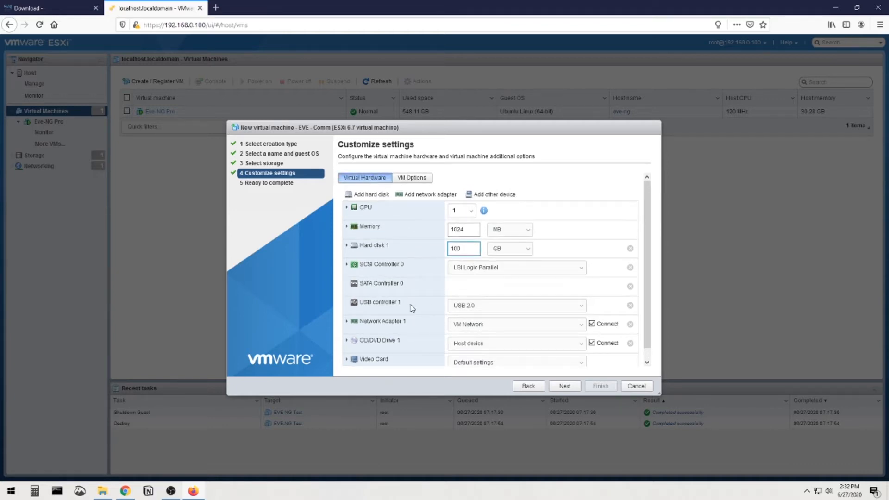
# Give the VM 4 CPUs and 8 GB of memory, then open the CD/DVD Drive 1 choices.
pyautogui.click(470, 213)
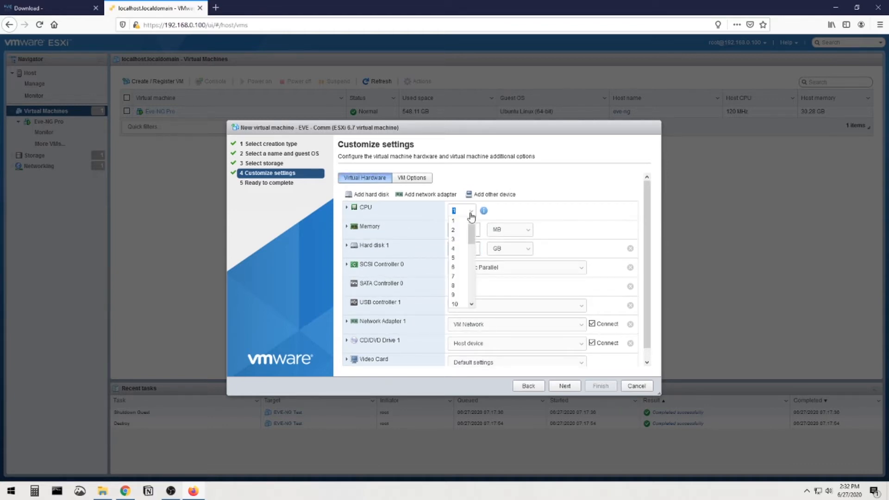
pyautogui.click(463, 231)
pyautogui.click(507, 229)
pyautogui.click(498, 247)
pyautogui.doubleClick(475, 228)
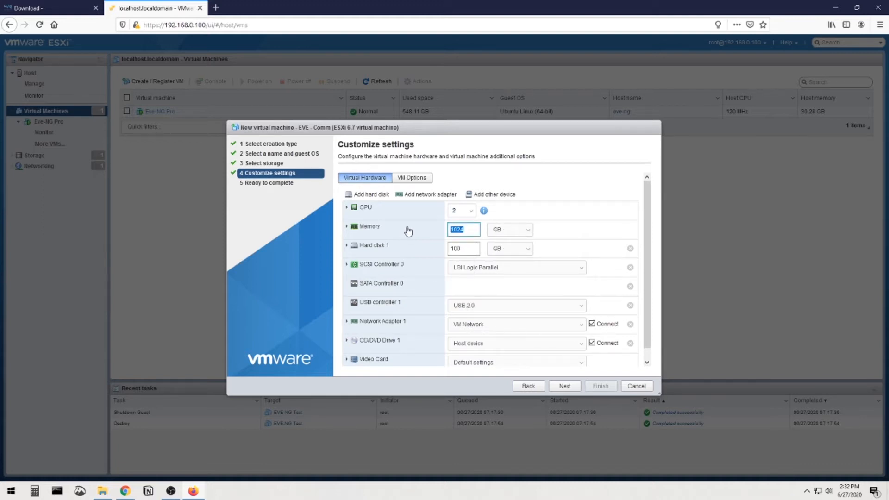
pyautogui.write('8')
pyautogui.click(459, 210)
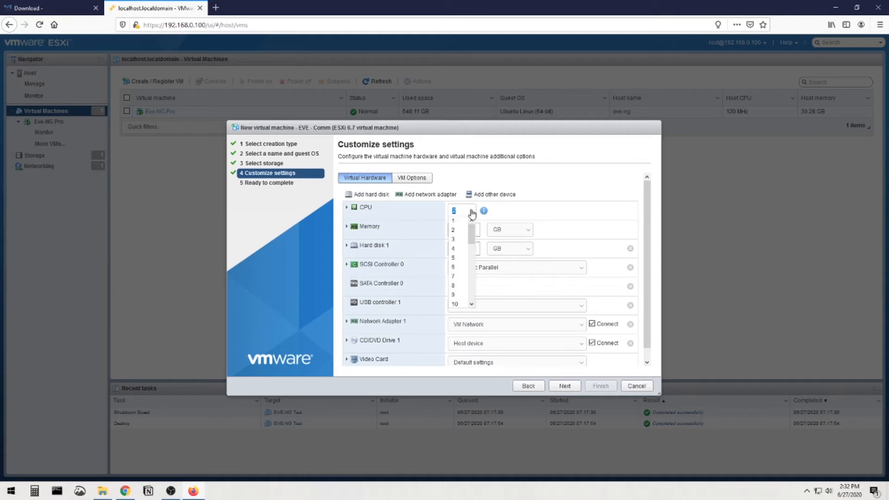
pyautogui.click(458, 250)
pyautogui.scroll(-1, 569, 334)
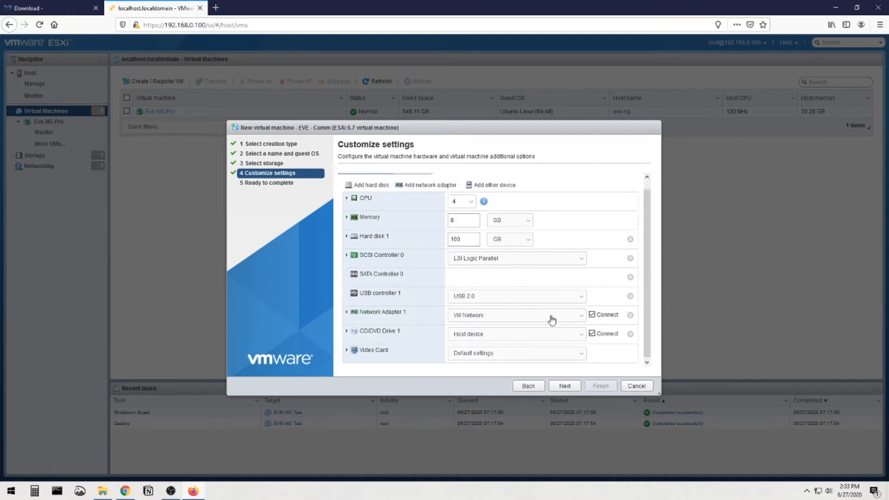
pyautogui.click(486, 333)
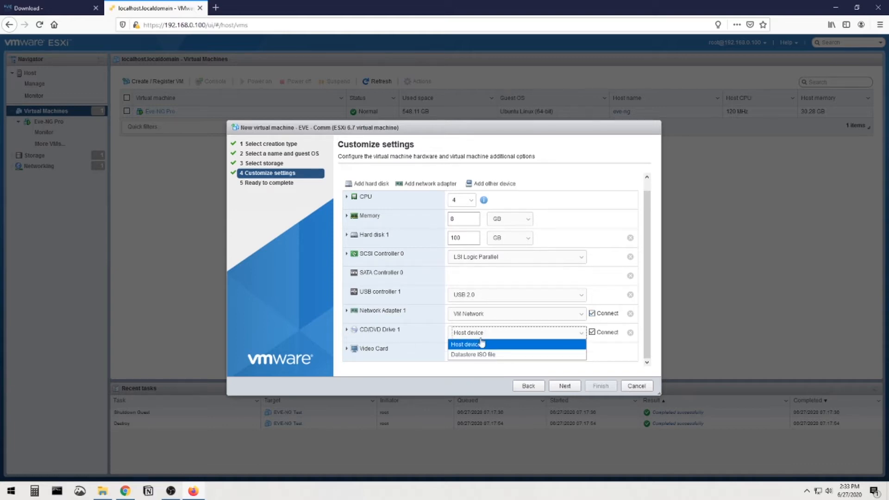
# Use datastore ISO ISO's/EVE/EVE-20171007.iso for the CD/DVD drive and begin a local file upload.
pyautogui.click(481, 359)
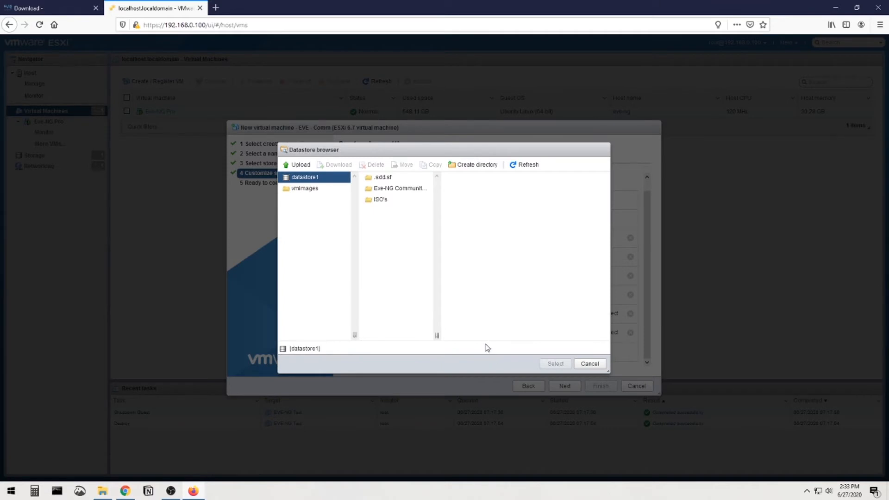
pyautogui.click(383, 200)
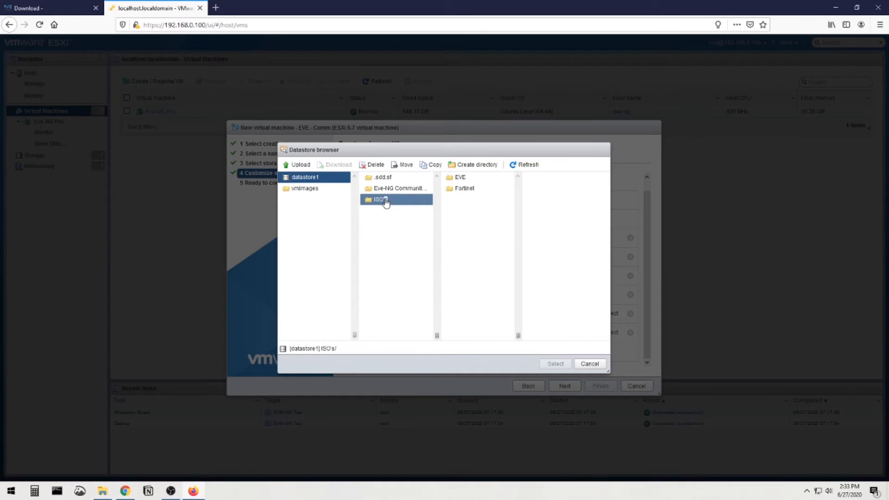
pyautogui.click(459, 178)
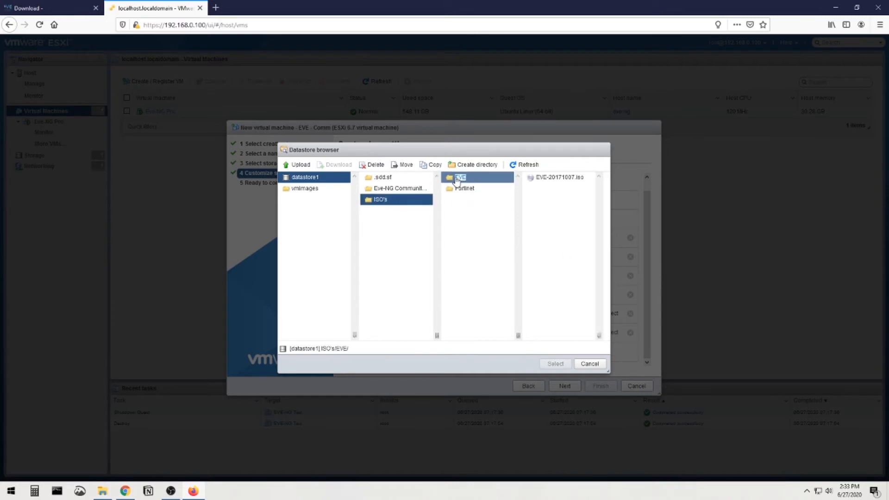
pyautogui.click(533, 179)
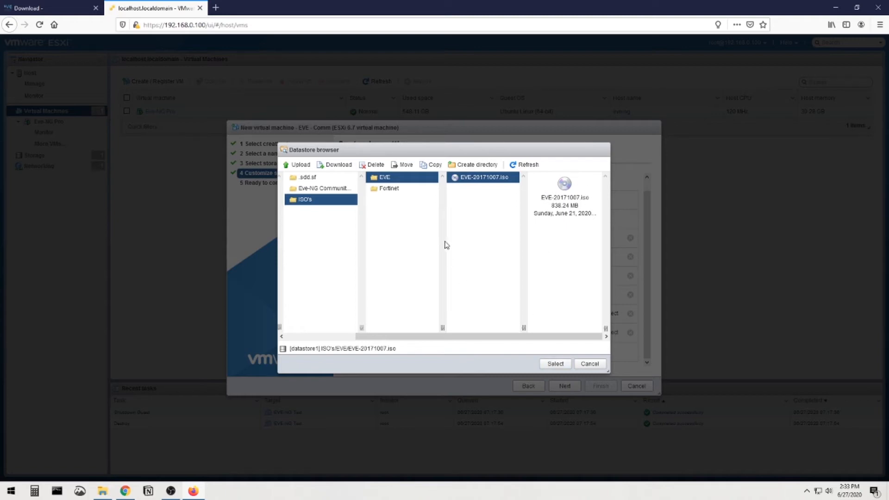
pyautogui.click(298, 164)
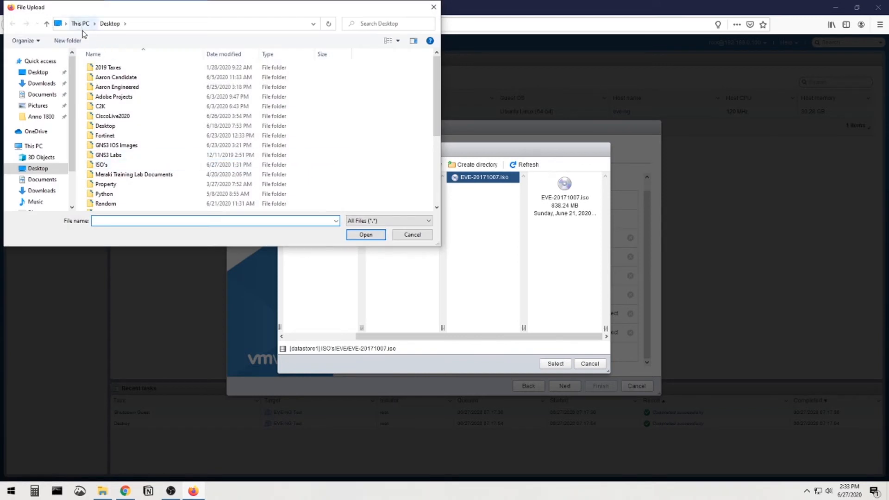
# Browse the ISO files in the local Desktop ISO's folder, then cancel the upload without sending anything.
pyautogui.scroll(-2, 126, 144)
pyautogui.doubleClick(118, 108)
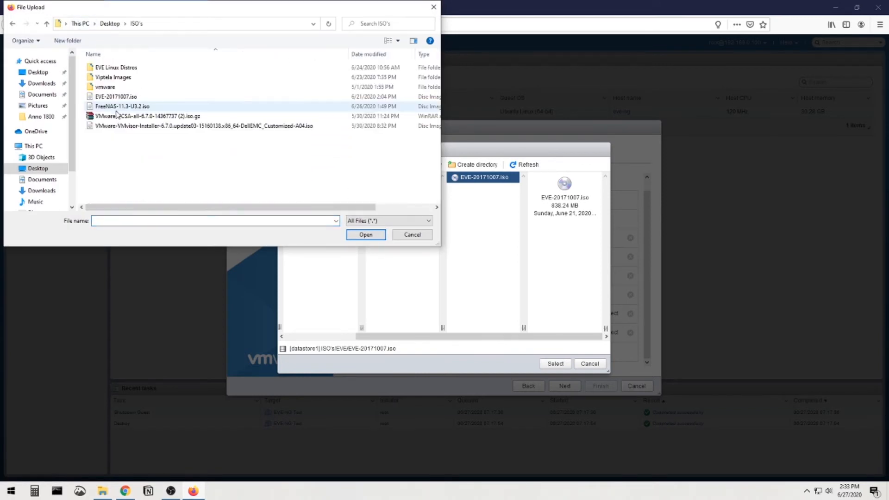
pyautogui.click(139, 97)
pyautogui.click(119, 107)
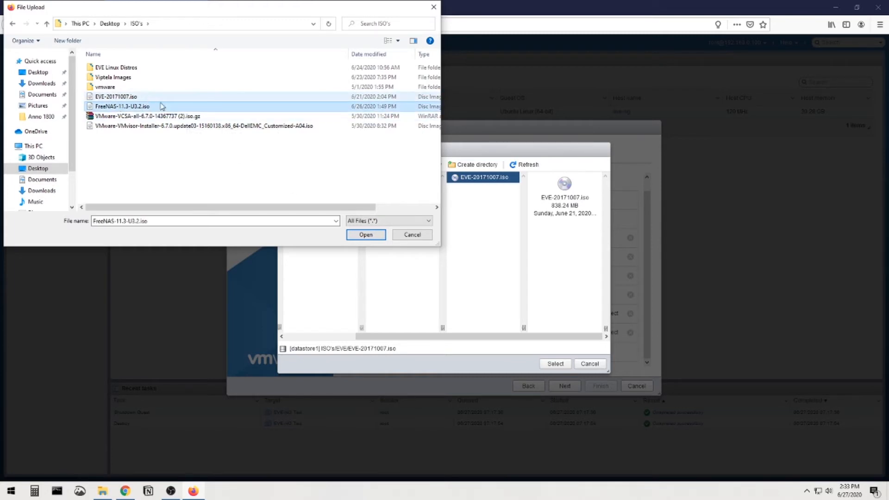
pyautogui.click(137, 100)
pyautogui.click(185, 126)
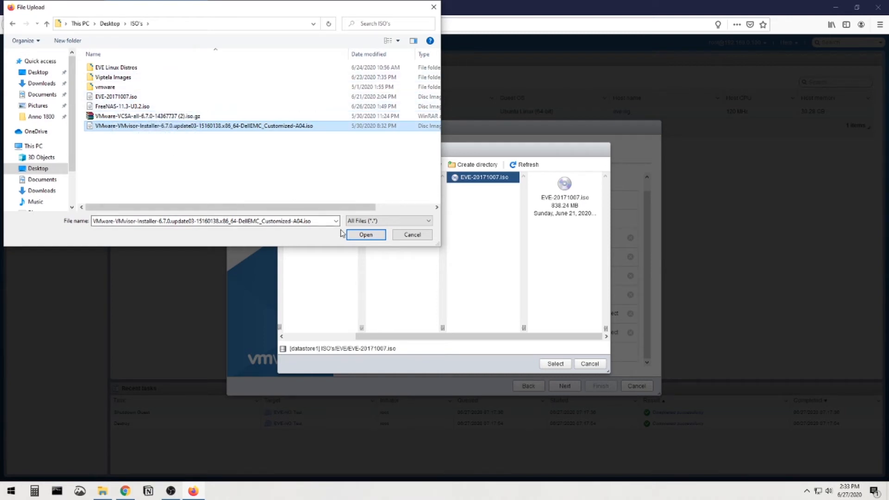
pyautogui.click(399, 235)
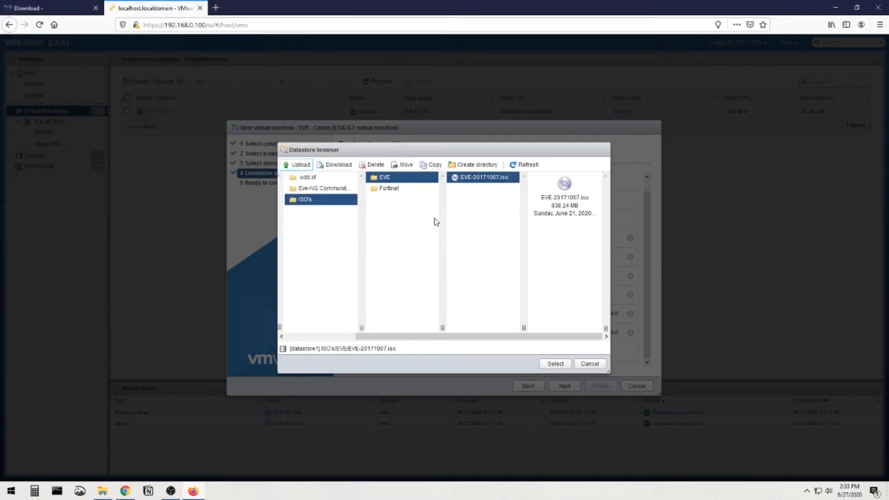
# Confirm EVE-20171007.iso as the drive image, review the summary and finish the EVE - Comm VM.
pyautogui.click(559, 365)
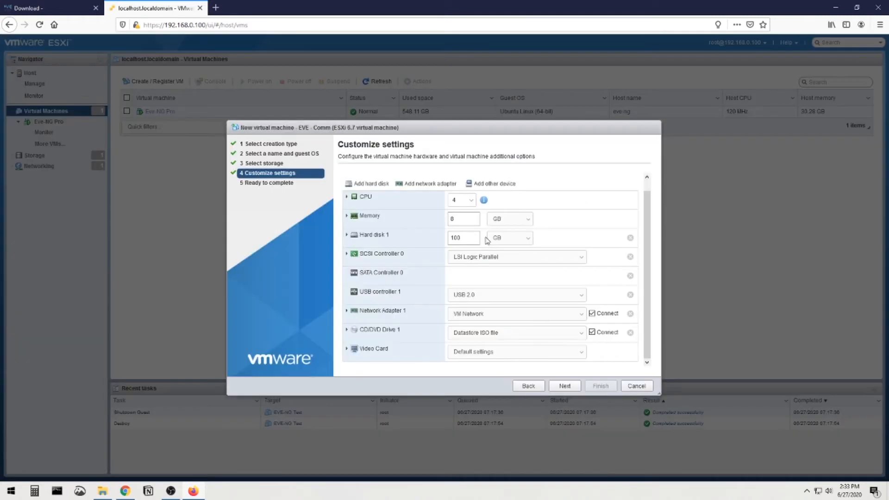
pyautogui.click(570, 386)
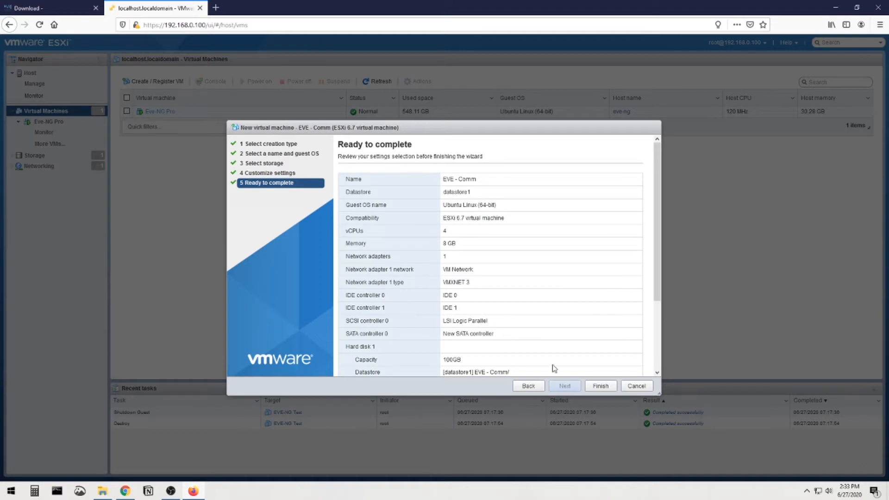
pyautogui.click(602, 387)
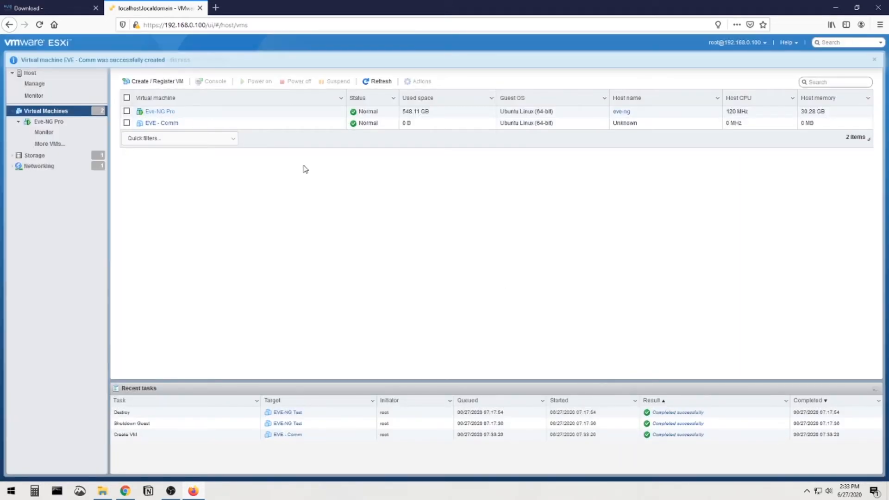
# Power on EVE - Comm, open its console and keep English to reach the Install Eve VM menu.
pyautogui.click(160, 123)
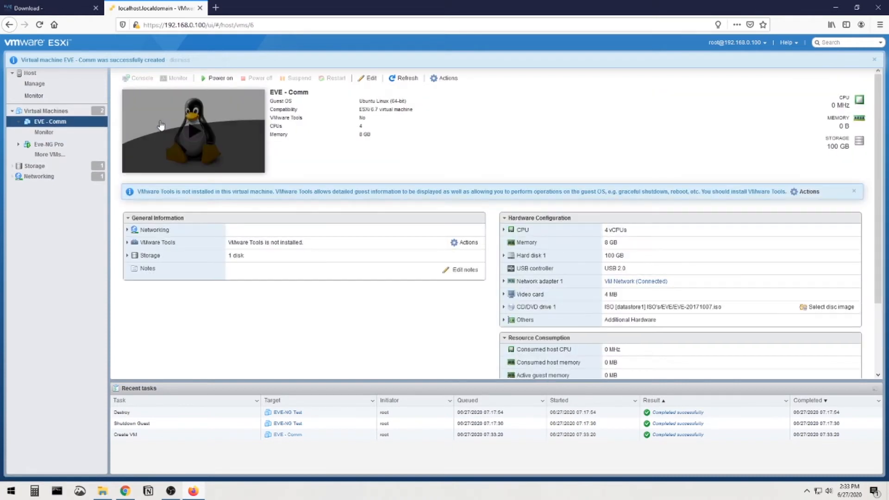
pyautogui.click(192, 133)
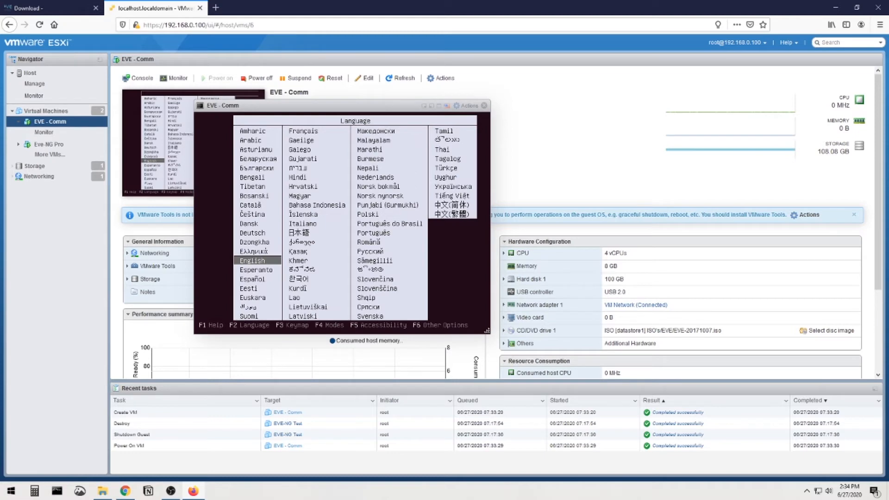
pyautogui.press('Return')
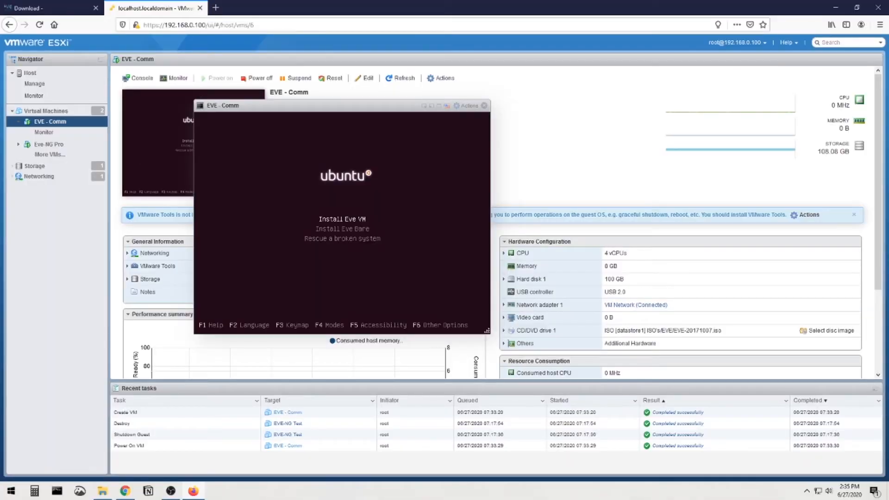
# Start the Install Eve VM option, choosing English as the language and United States as the location.
pyautogui.press('Return')
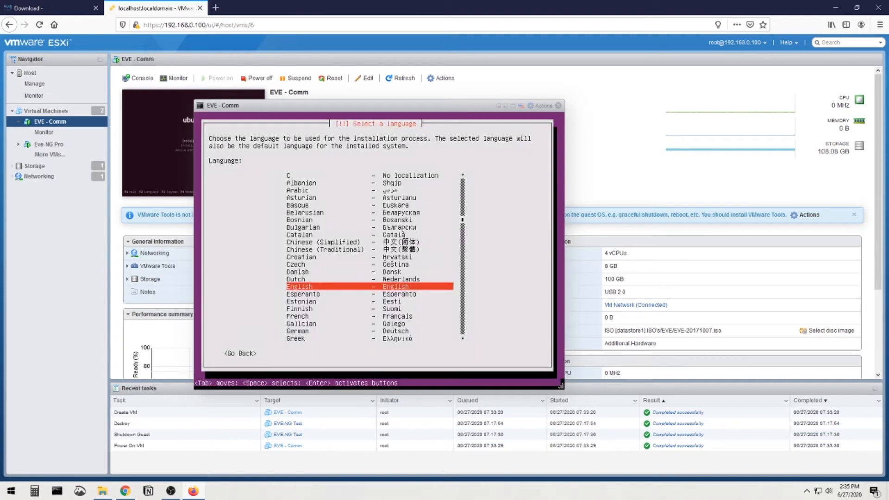
pyautogui.press('Return')
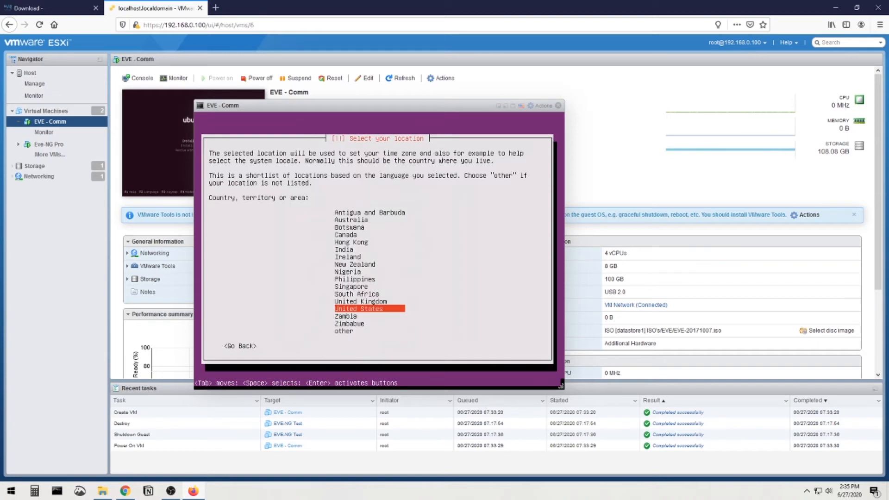
pyautogui.press('Return')
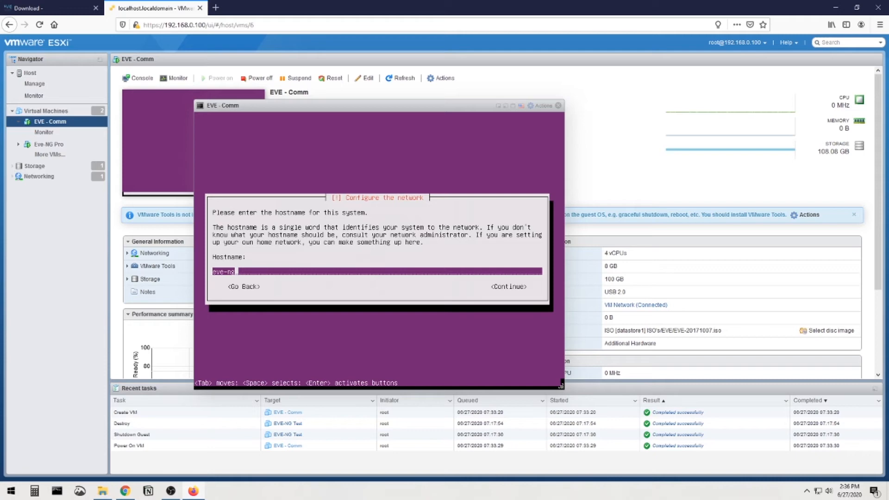
# Confirm eve-ng as the installer hostname and accept the America/Los_Angeles time zone.
pyautogui.press('Tab')
pyautogui.press('Return')
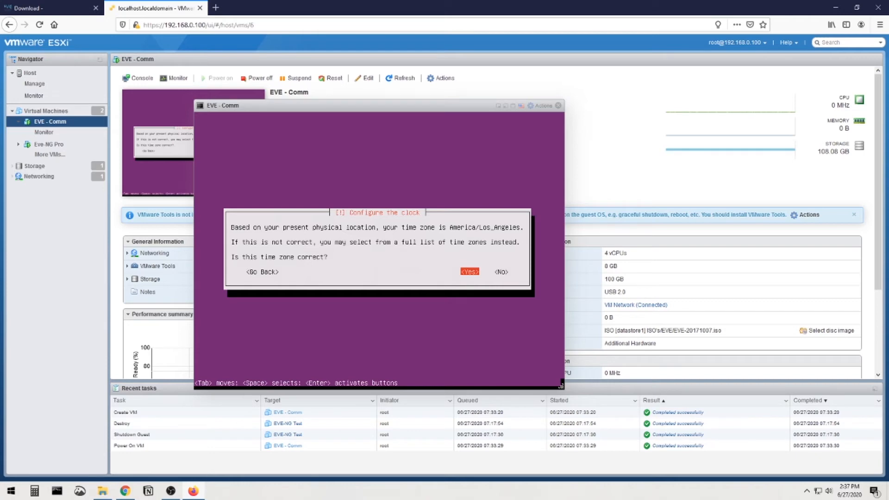
pyautogui.press('Return')
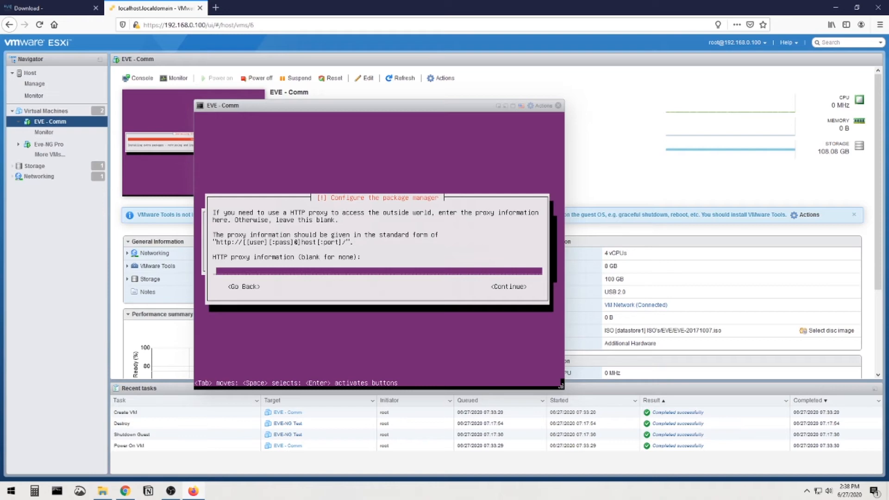
# Continue the installer with the HTTP proxy field left blank.
pyautogui.press('Tab')
pyautogui.press('Return')
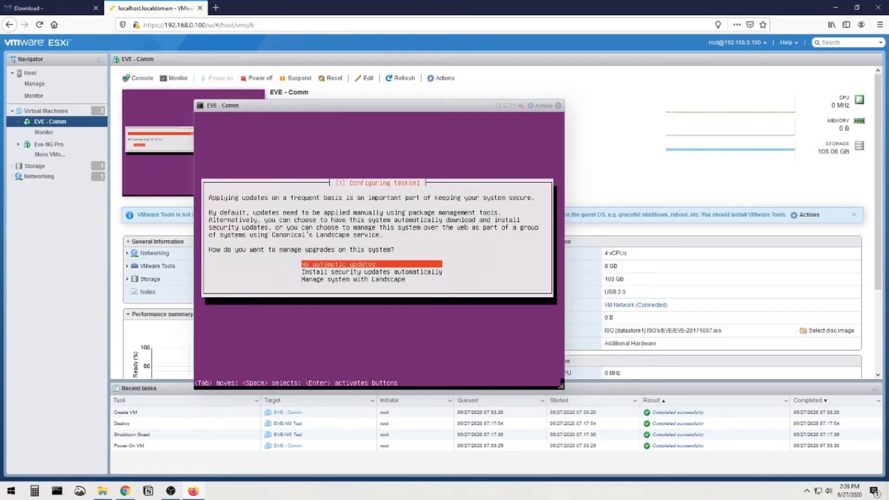
# Select No automatic updates and finish the installation so the VM reboots.
pyautogui.press('Return')
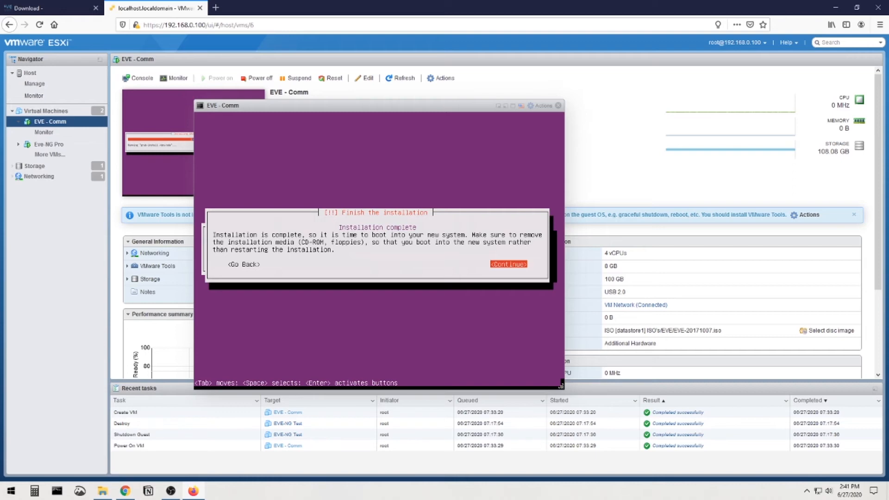
pyautogui.press('Return')
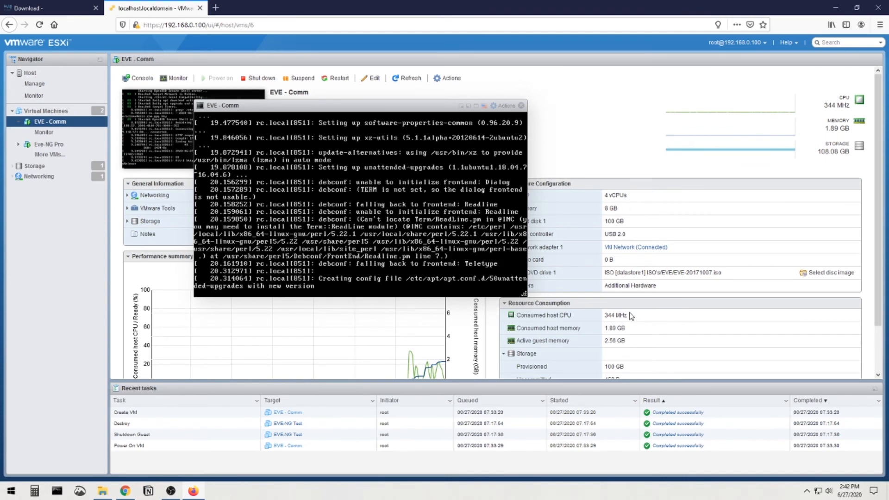
# Scroll the EVE - Comm console to read the VT-x/AMD-V warning and the eve-ng login prompt.
pyautogui.scroll(-2, 335, 356)
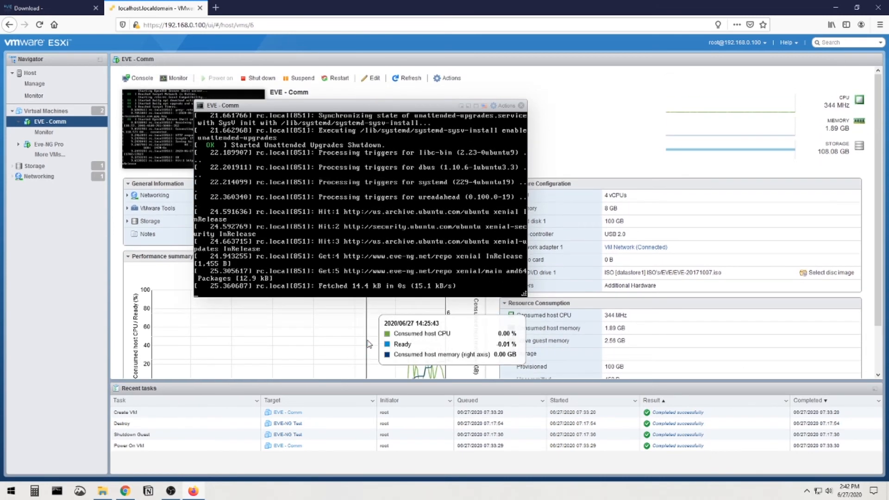
pyautogui.scroll(2, 532, 352)
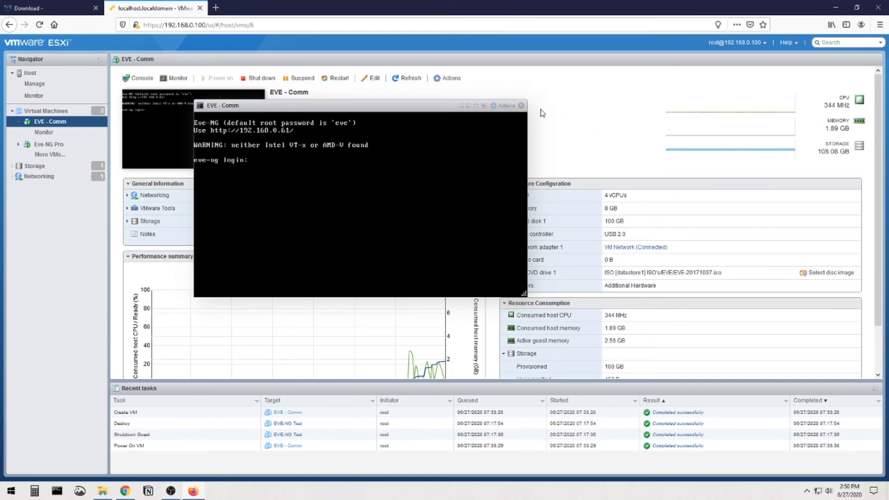
# Close the console window and shut down the EVE - Comm guest.
pyautogui.click(521, 106)
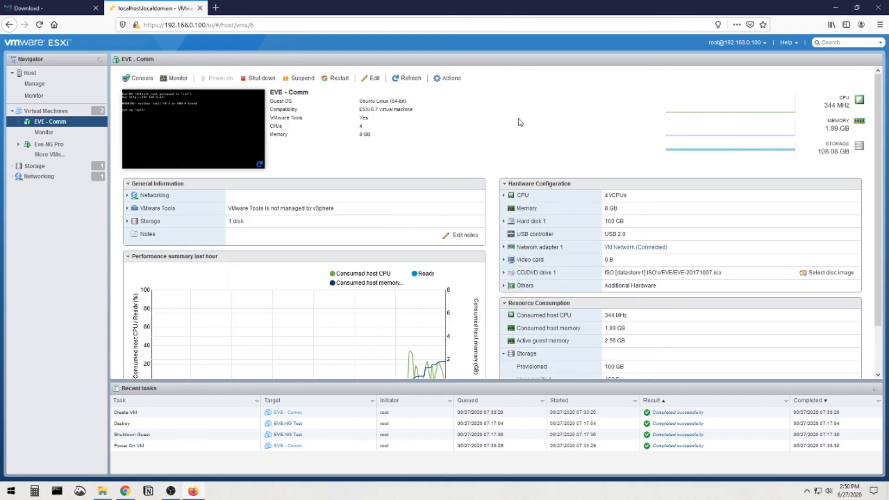
pyautogui.click(256, 79)
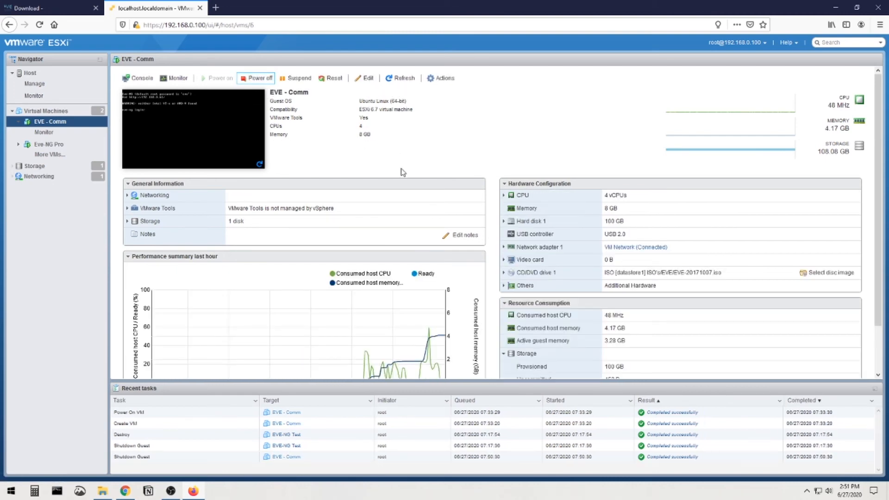
pyautogui.scroll(-1, 406, 196)
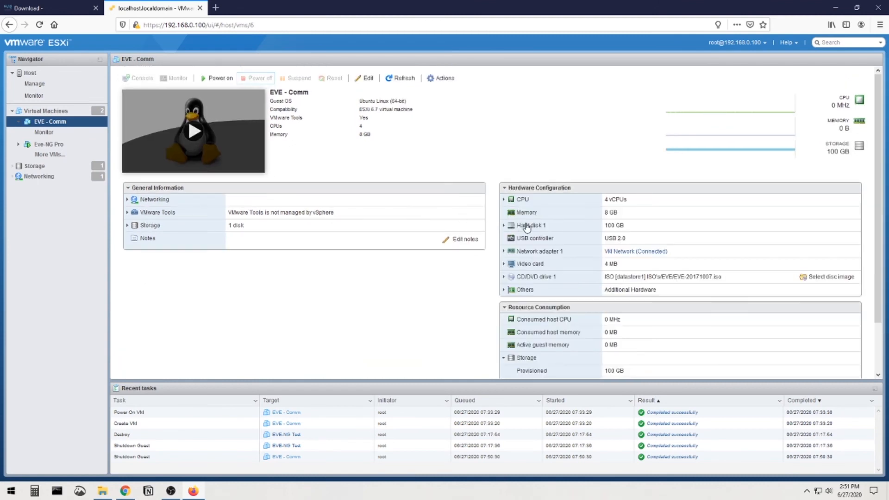
# Expand and collapse the CPU row in Hardware Configuration to check its settings.
pyautogui.click(504, 199)
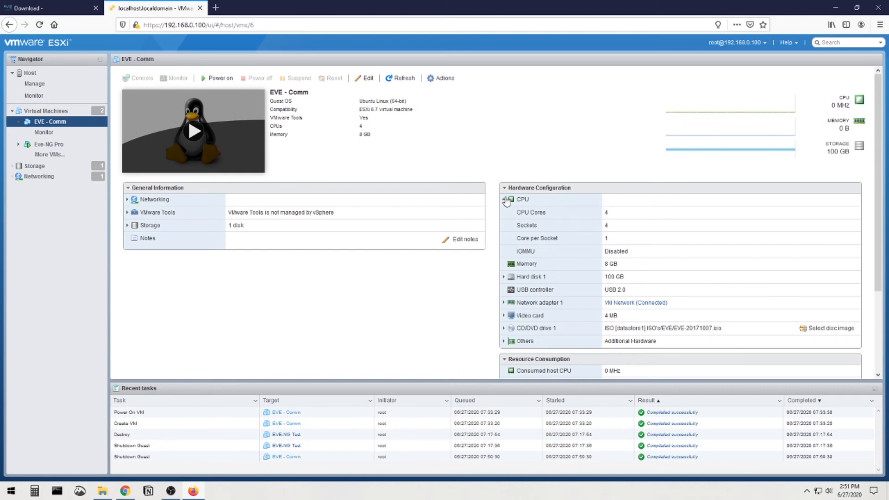
pyautogui.click(504, 199)
pyautogui.scroll(-1, 342, 222)
pyautogui.scroll(1, 342, 222)
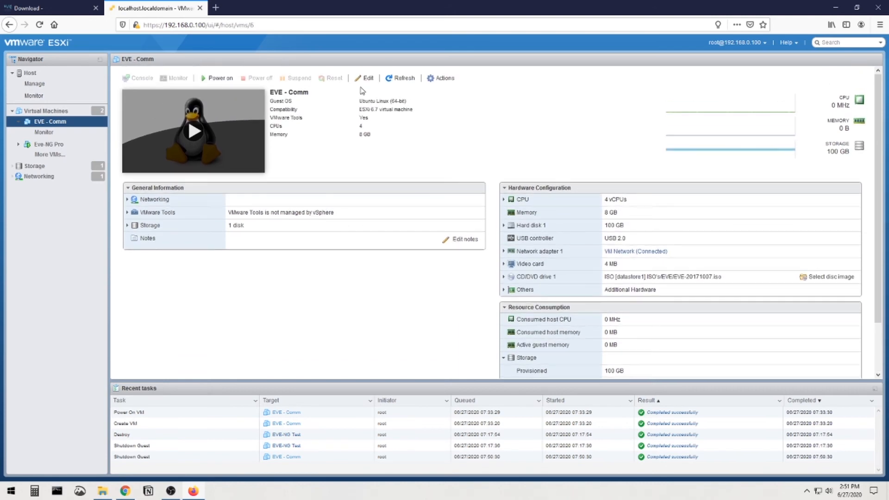
# In EVE - Comm's CPU settings, tick 'Expose hardware assisted virtualization to the guest OS' and save.
pyautogui.click(367, 79)
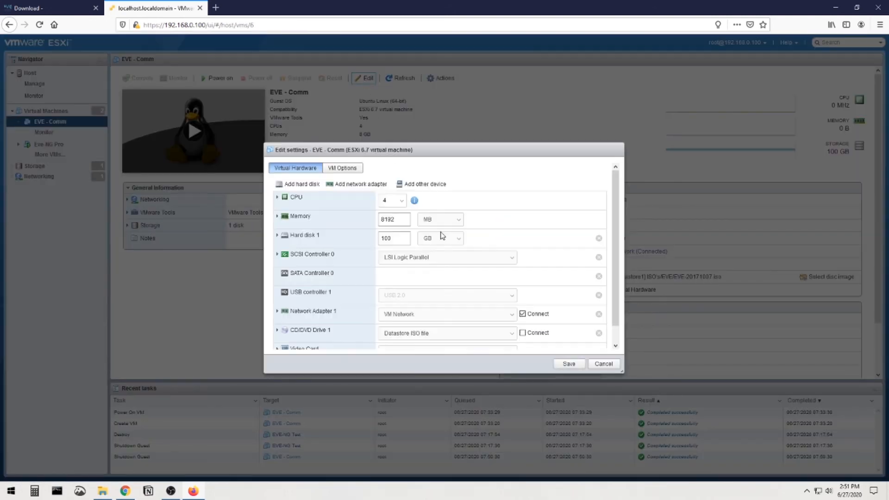
pyautogui.click(276, 194)
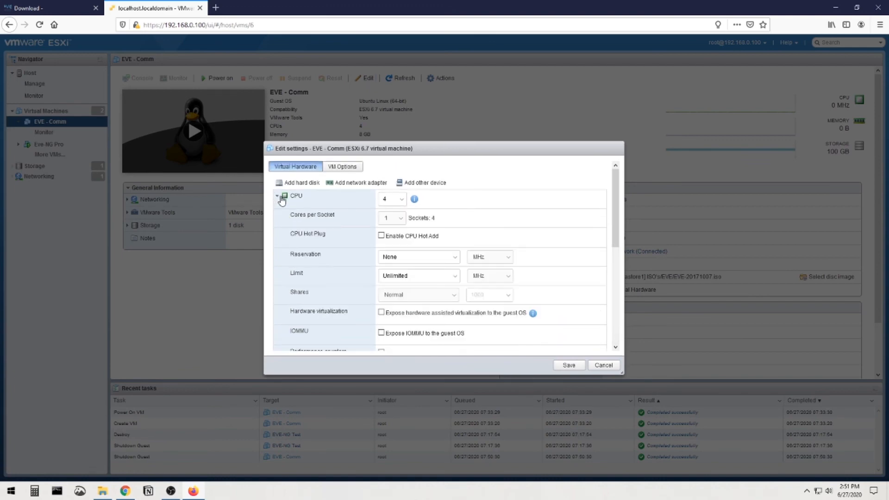
pyautogui.scroll(-3, 417, 231)
pyautogui.moveTo(392, 196); pyautogui.dragTo(486, 203)
pyautogui.scroll(1, 486, 202)
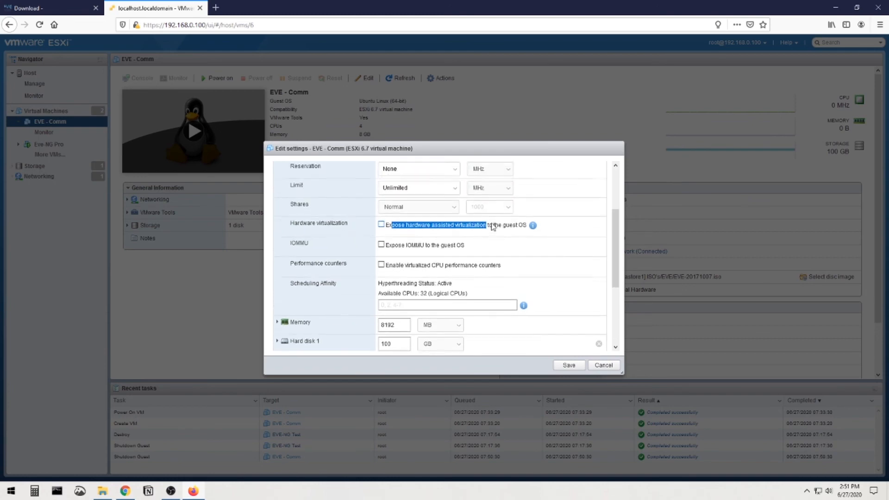
pyautogui.click(381, 235)
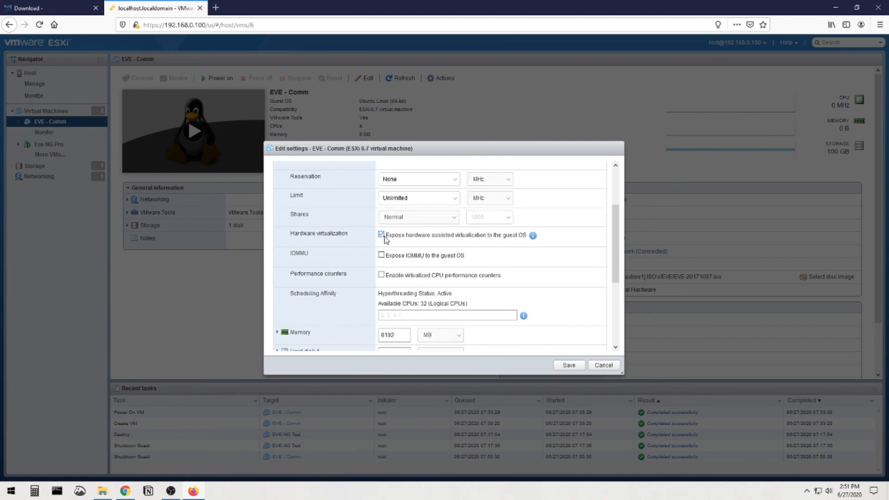
pyautogui.scroll(2, 404, 256)
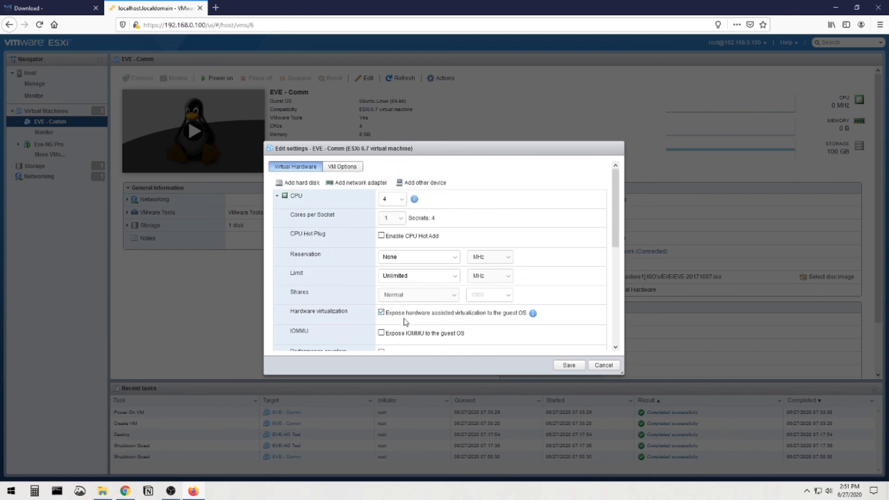
pyautogui.scroll(-1, 404, 319)
pyautogui.scroll(1, 424, 301)
pyautogui.scroll(-3, 401, 257)
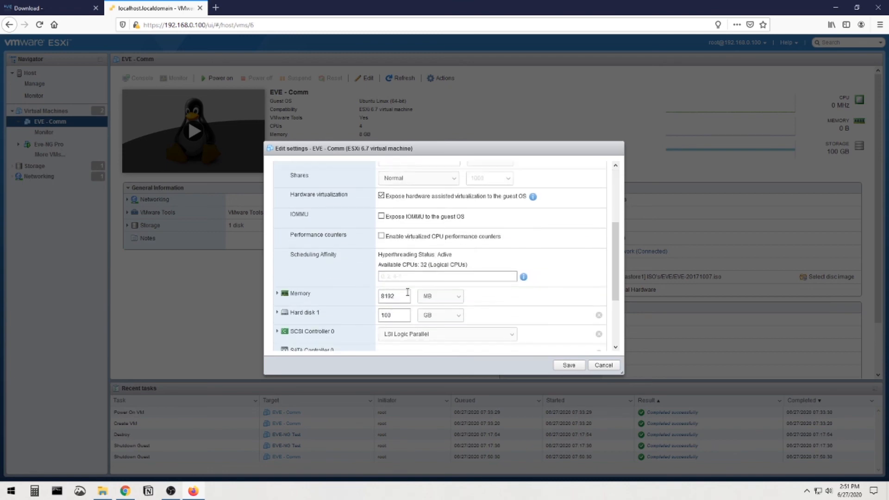
pyautogui.scroll(3, 397, 314)
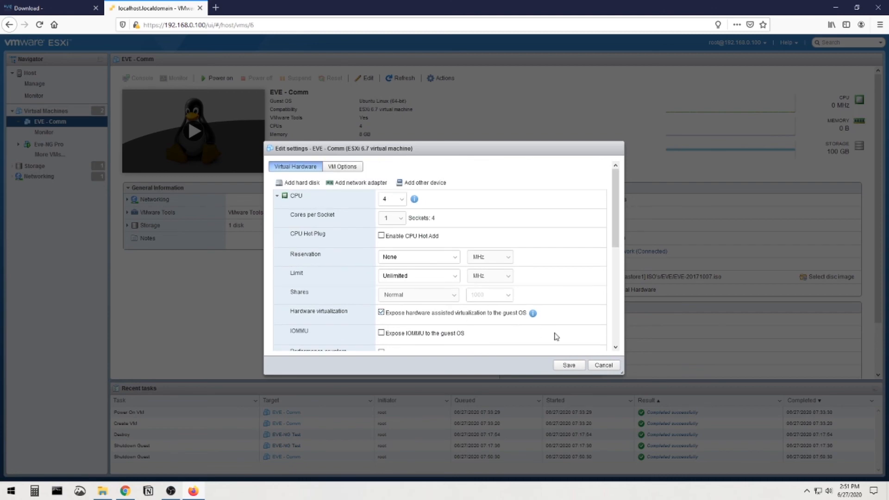
pyautogui.click(568, 365)
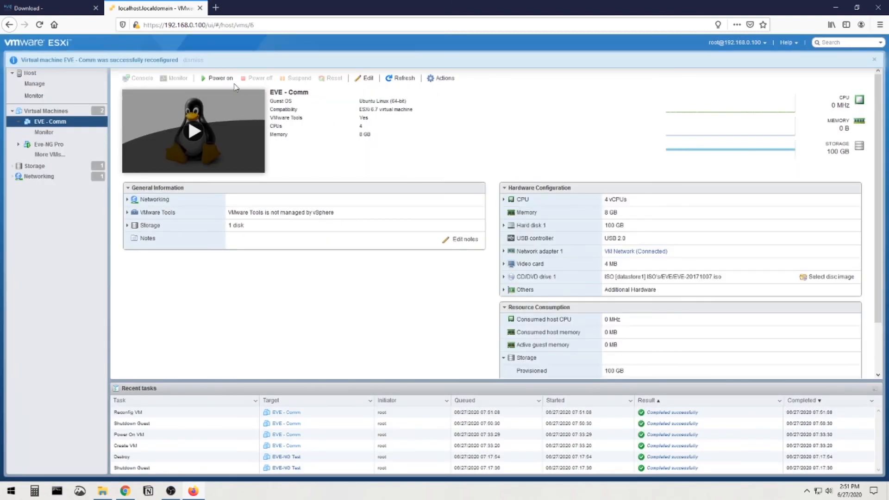
# Power on EVE - Comm, watch its console boot without the warning, then open a new browser tab.
pyautogui.click(218, 80)
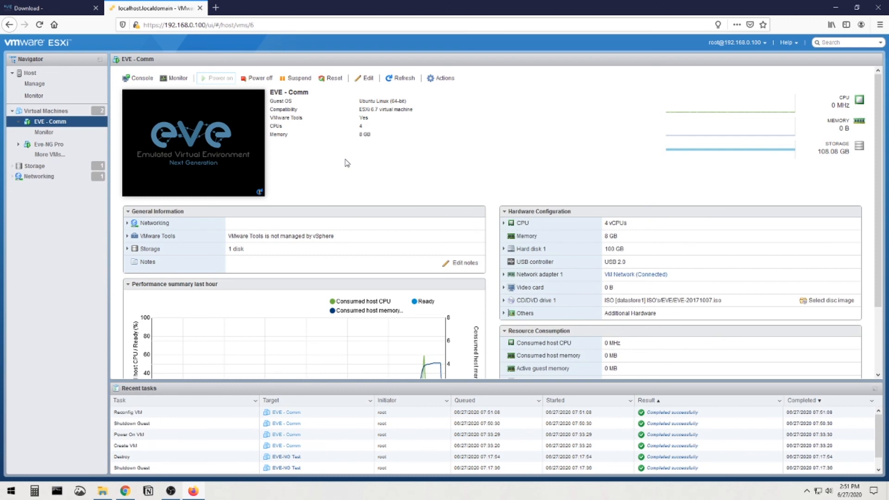
pyautogui.click(236, 138)
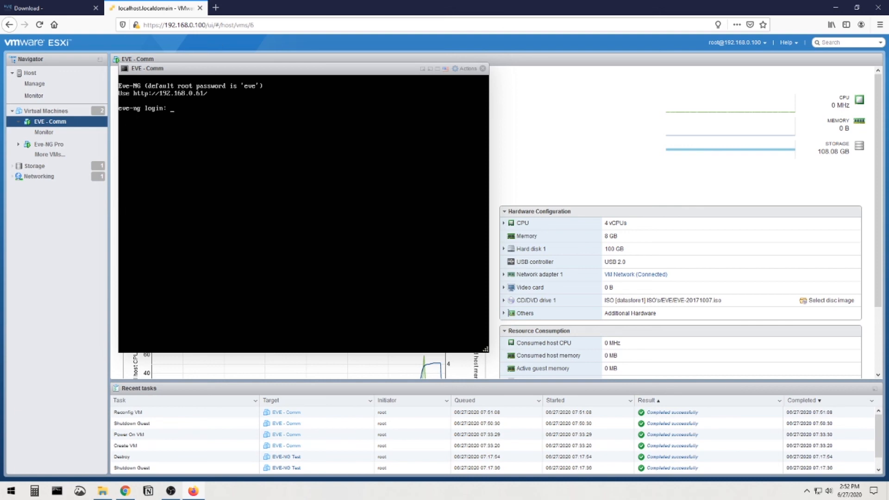
pyautogui.doubleClick(240, 12)
pyautogui.write('192.3')
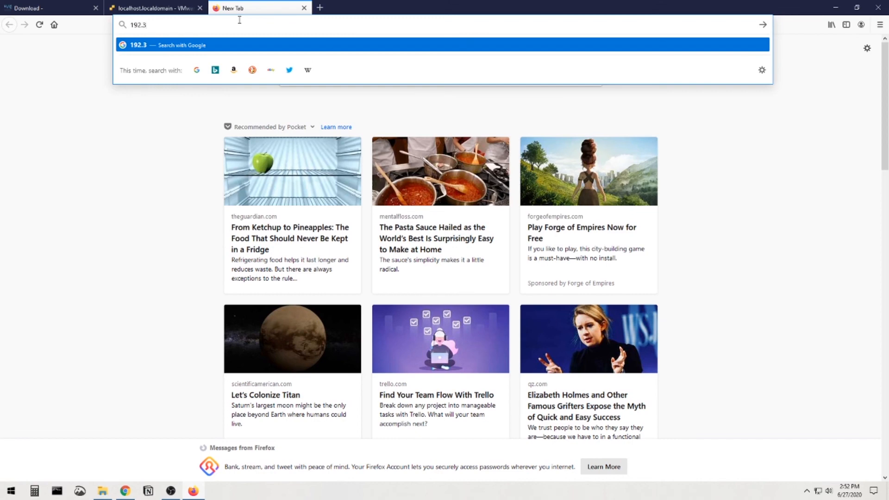
# Load the EVE-NG login page at 192.168.0.61.
pyautogui.press('BackSpace')
pyautogui.write('168.0.61')
pyautogui.press('Return')
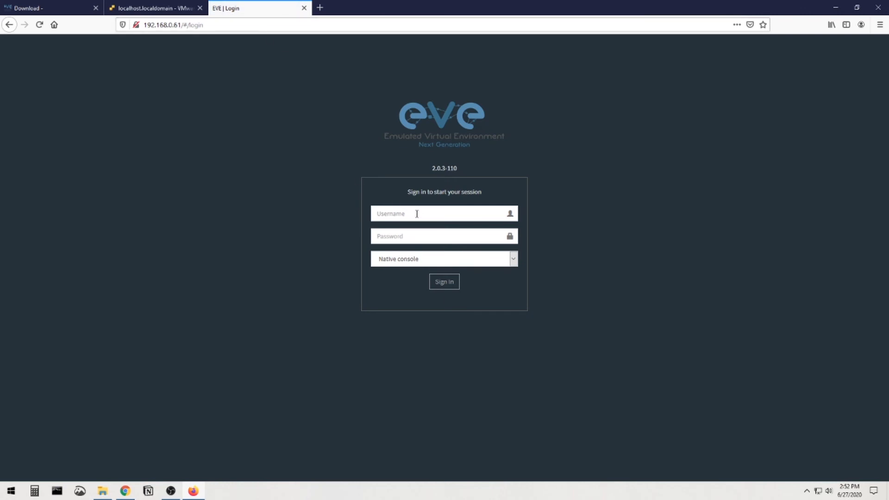
pyautogui.click(401, 165)
# Sign in with the admin username and its password using the Html5 console.
pyautogui.click(410, 215)
pyautogui.write('admin')
pyautogui.press('Tab')
pyautogui.write('ev')
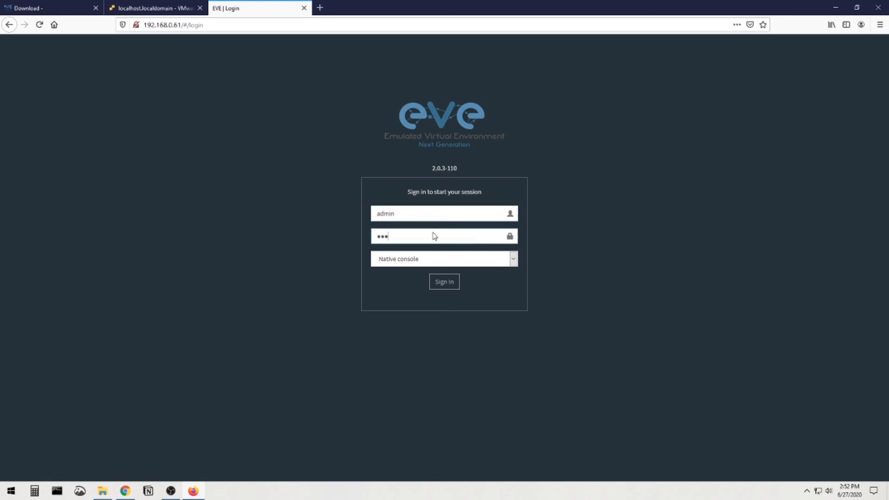
pyautogui.click(513, 259)
pyautogui.click(441, 286)
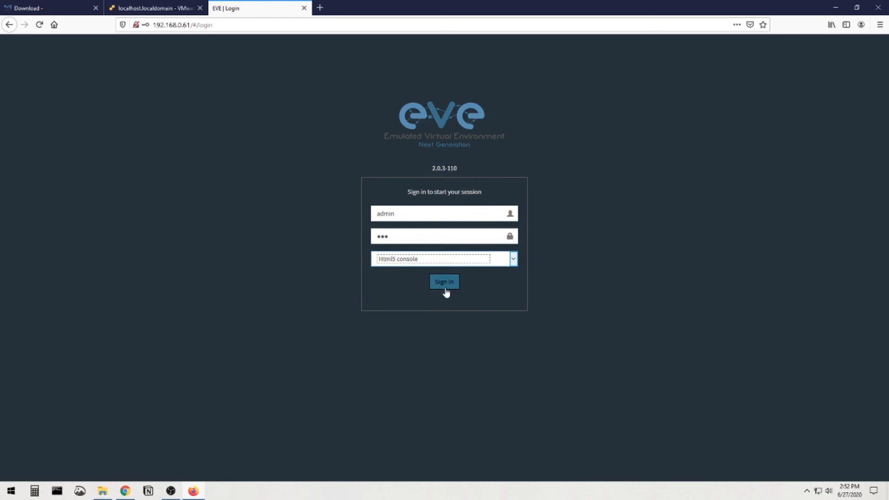
pyautogui.click(445, 285)
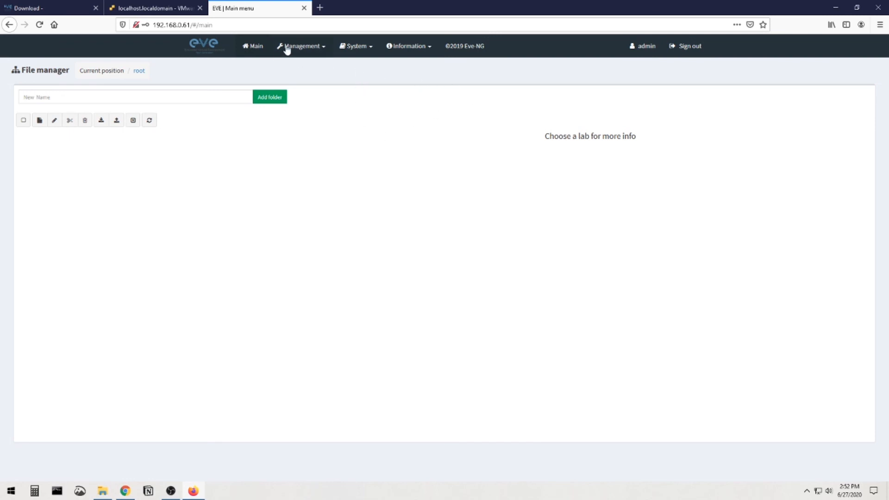
pyautogui.click(315, 48)
pyautogui.click(343, 46)
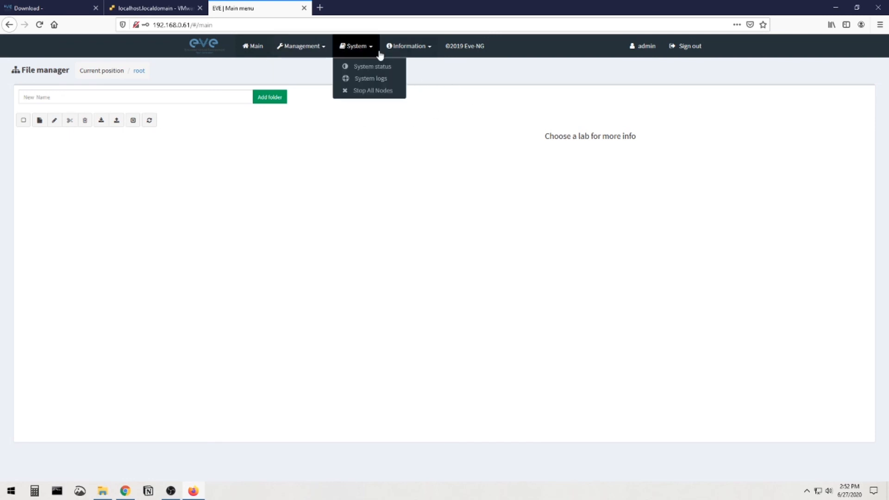
pyautogui.click(370, 65)
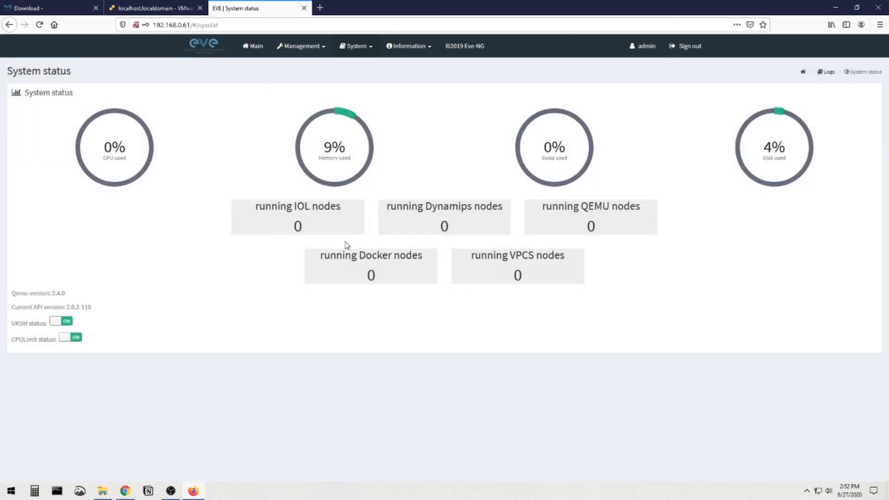
pyautogui.click(258, 46)
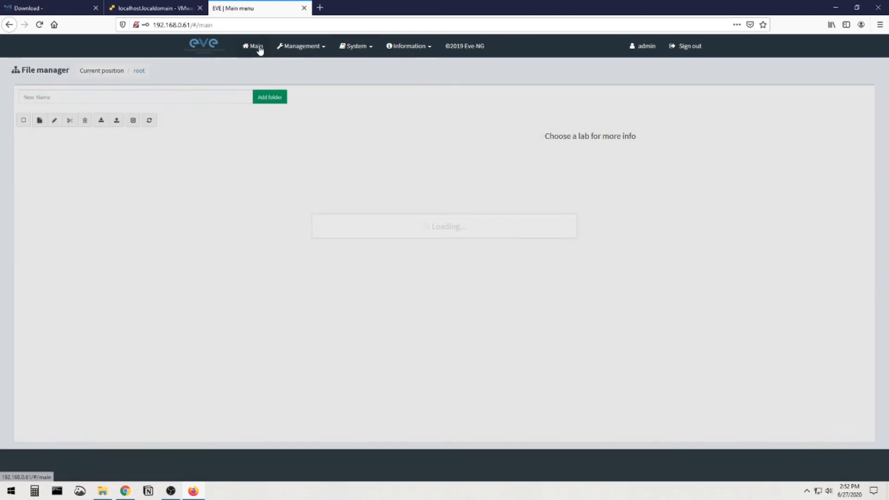
pyautogui.click(40, 122)
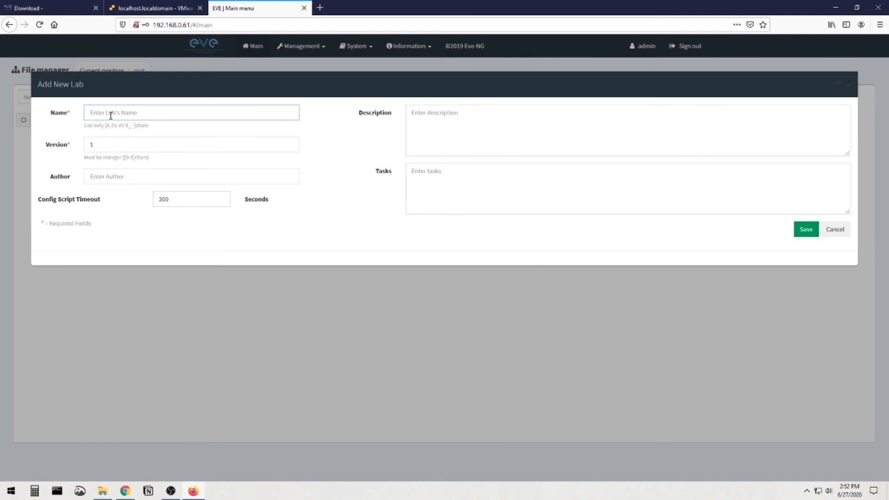
pyautogui.click(834, 229)
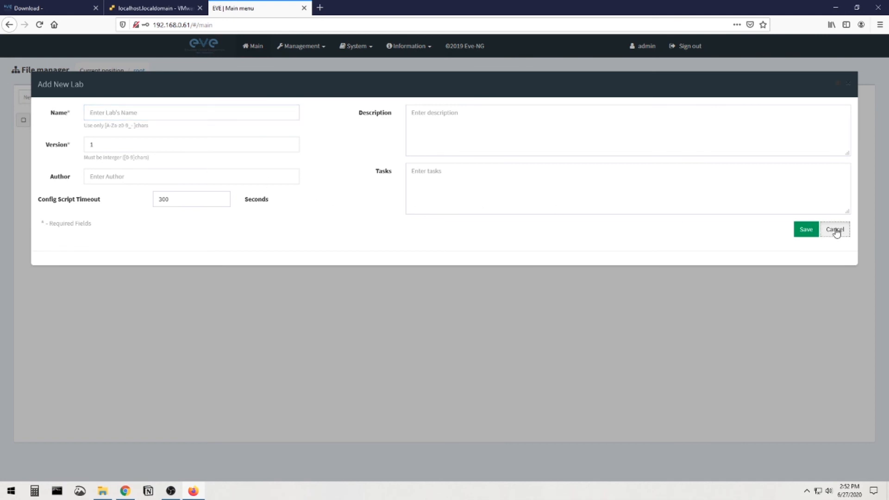